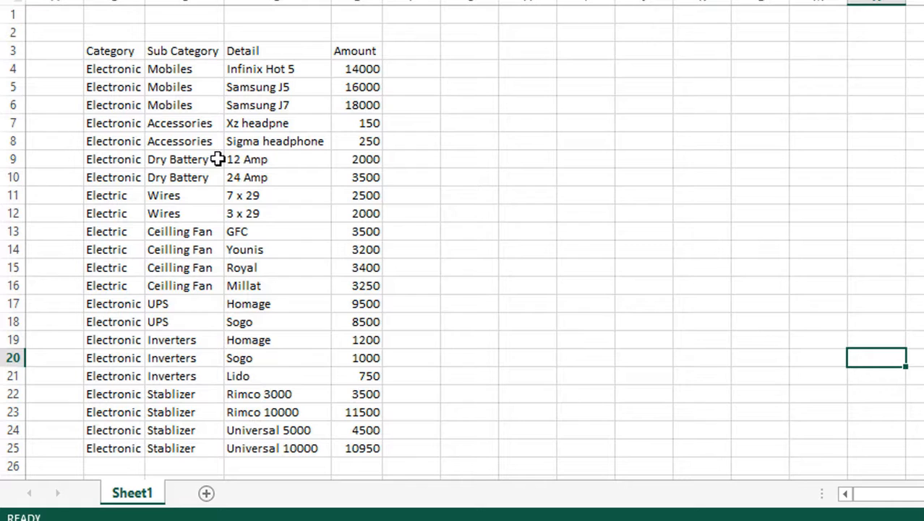
Review the Category column entries of the electric store data on Sheet1.
click(118, 69)
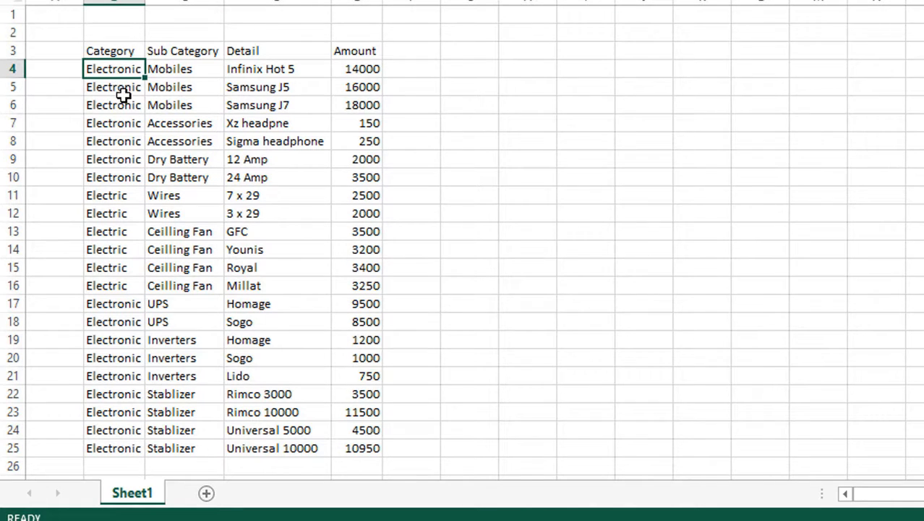
click(120, 91)
click(119, 144)
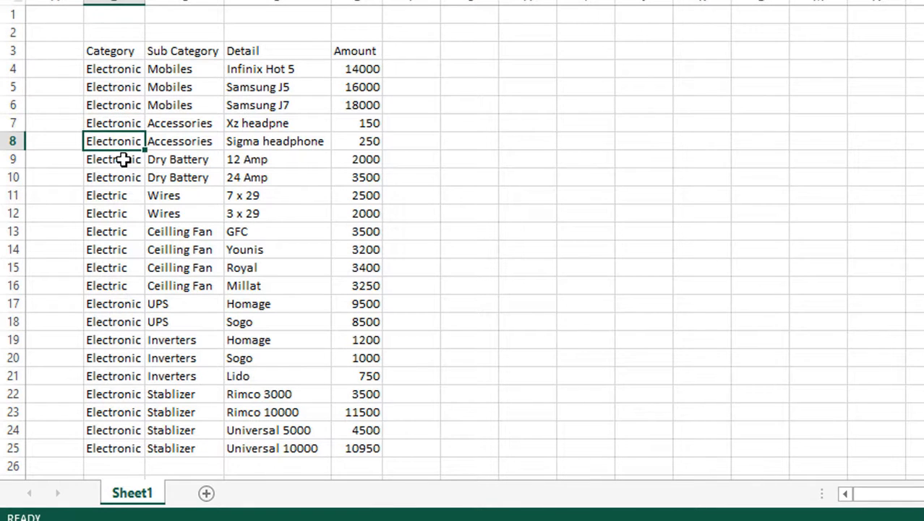
click(122, 159)
click(115, 195)
click(102, 252)
click(119, 286)
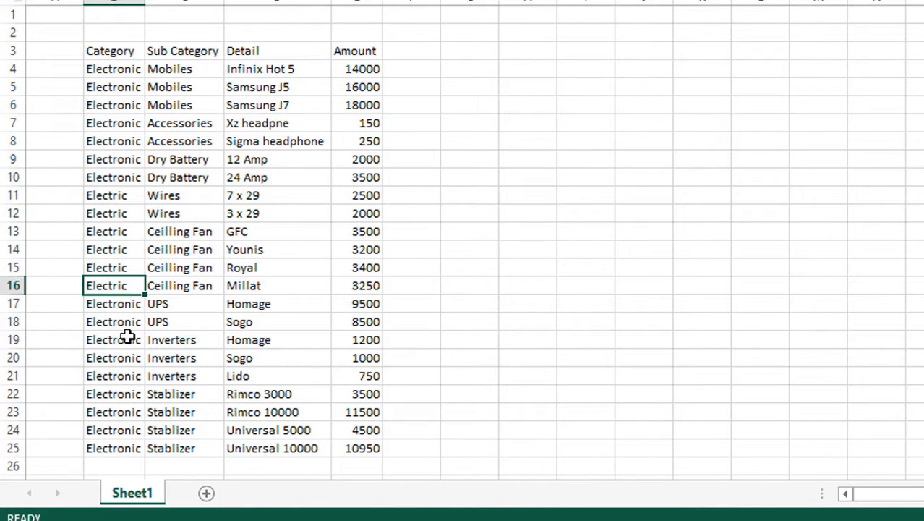
click(129, 339)
double_click(136, 358)
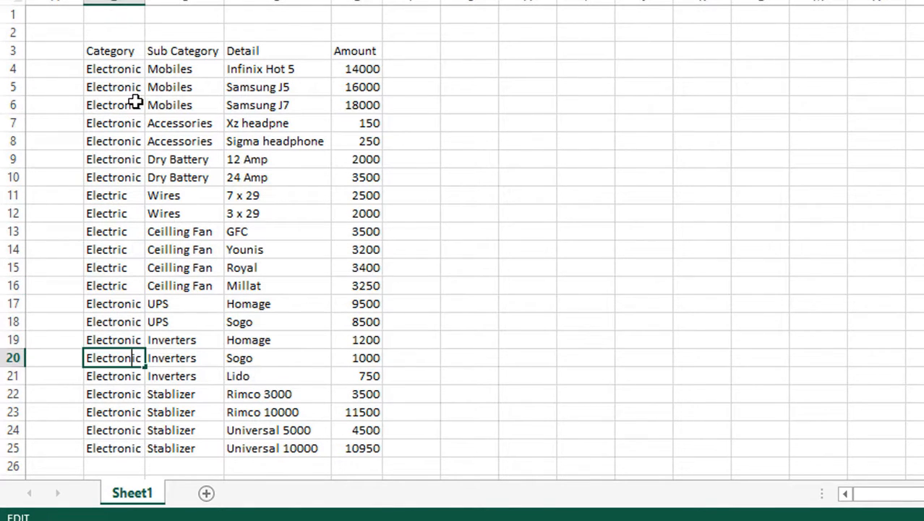
Review the Sub Category column entries, from Mobiles down to Stablizer.
click(186, 70)
click(181, 105)
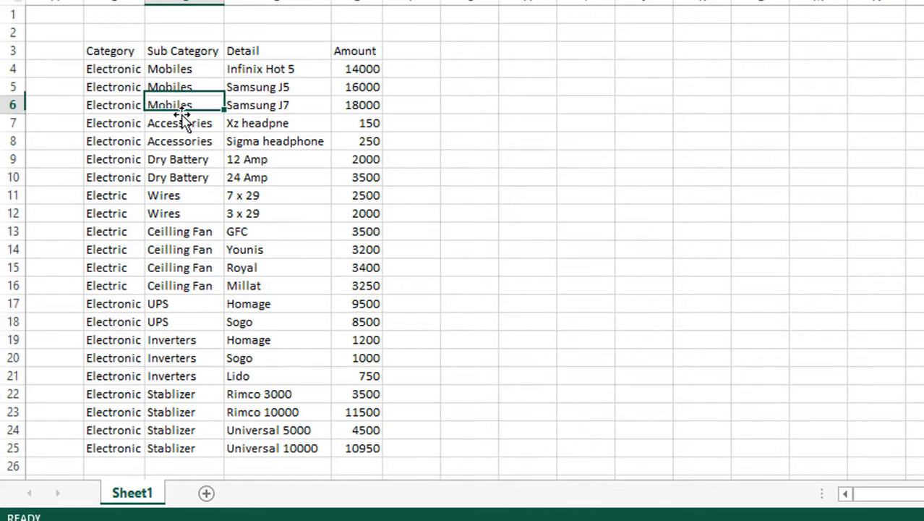
click(184, 123)
click(187, 141)
click(185, 196)
click(184, 267)
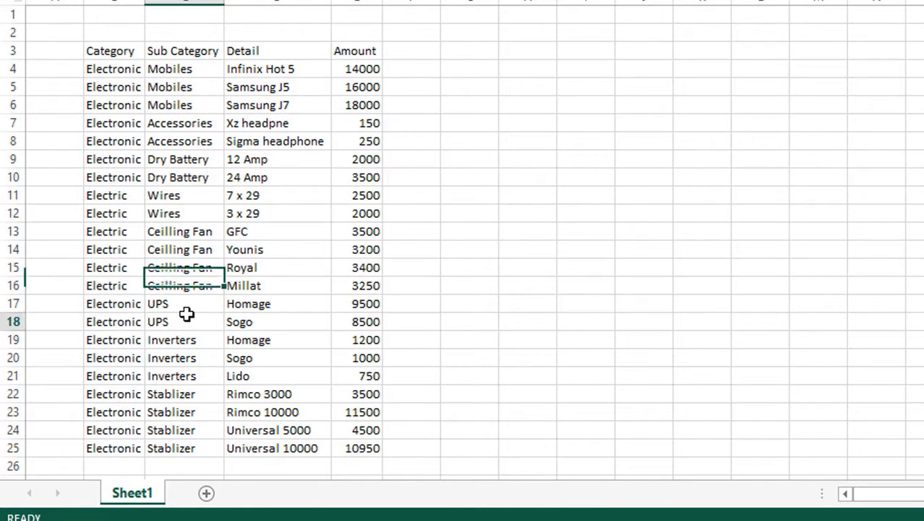
click(184, 321)
click(183, 358)
click(179, 417)
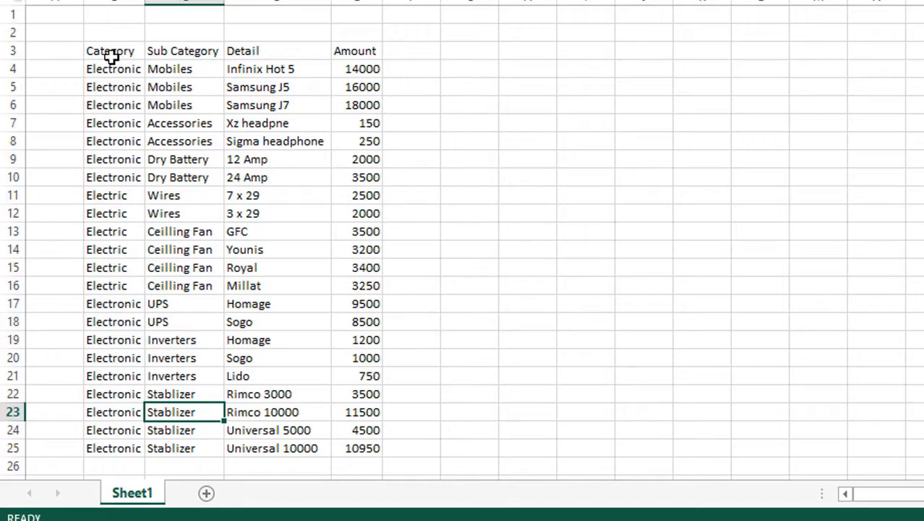
Select the whole data range B3:E25 with its headers and bring up the recommended PivotTables for it.
mouse_move(116, 52)
mouse_down()
mouse_move(315, 93)
mouse_move(337, 454)
mouse_up()
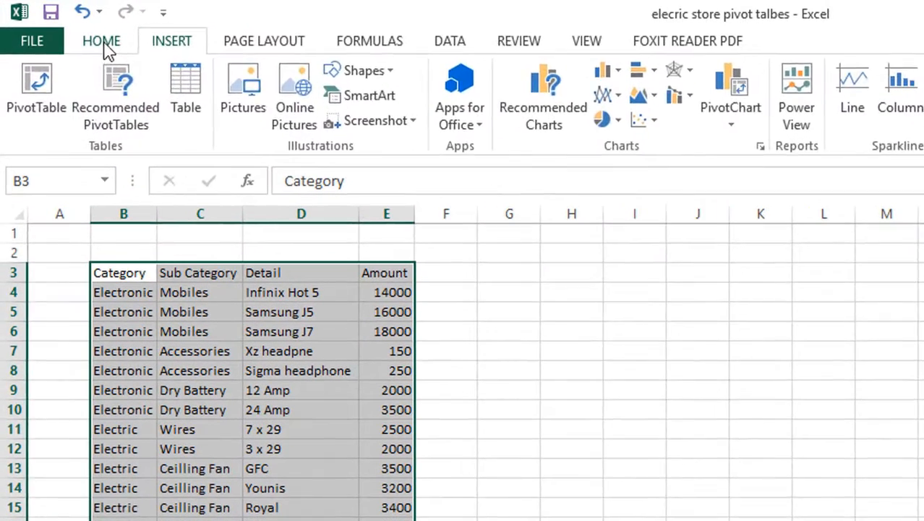
click(66, 28)
click(110, 29)
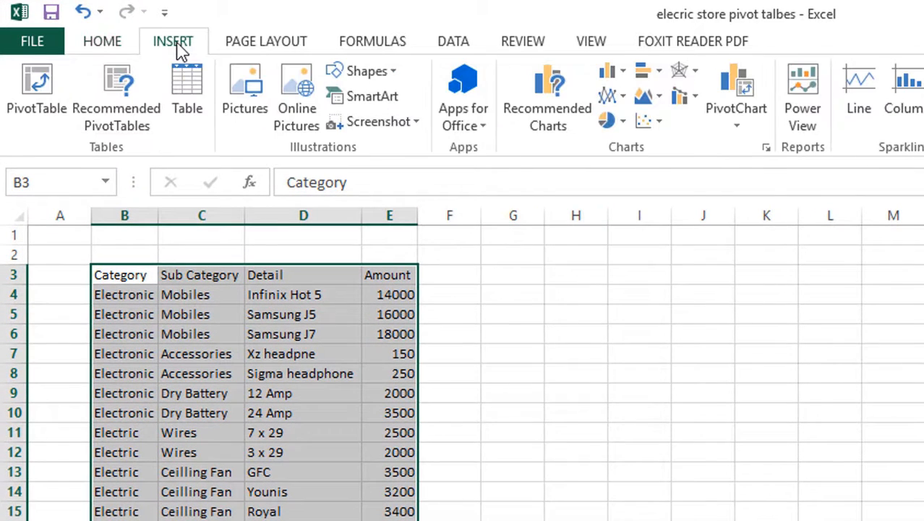
click(118, 112)
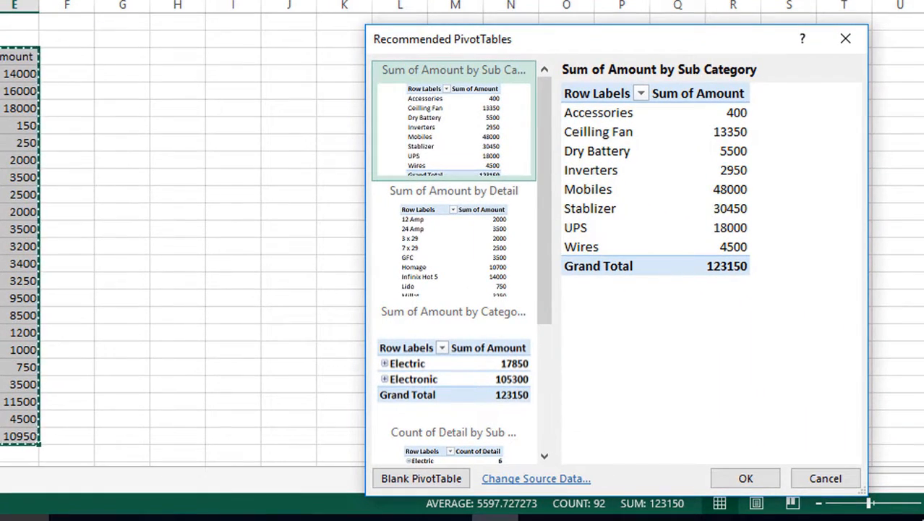
drag(643, 48, 439, 5)
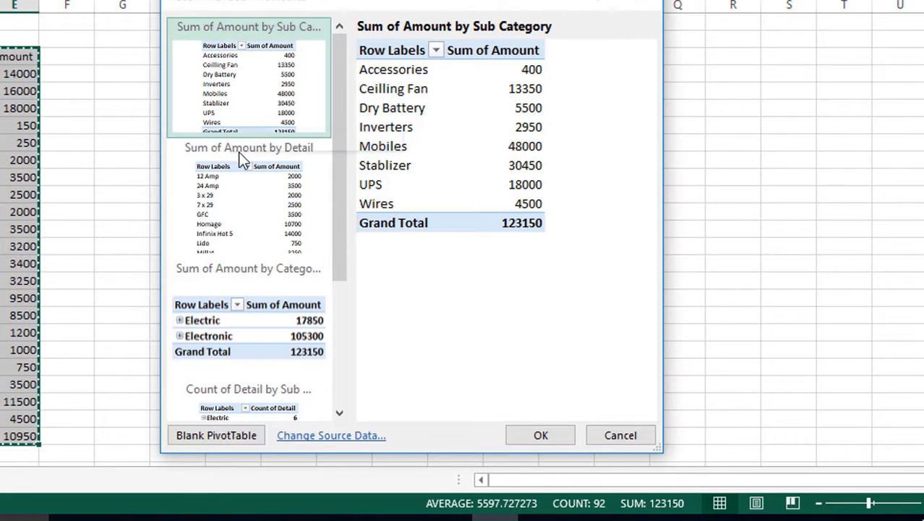
Preview the Amount by Detail and Detail count layouts, and insert the recommended PivotTable Sum of Amount by Sub Category.
click(237, 210)
scroll(237, 206, down, 3)
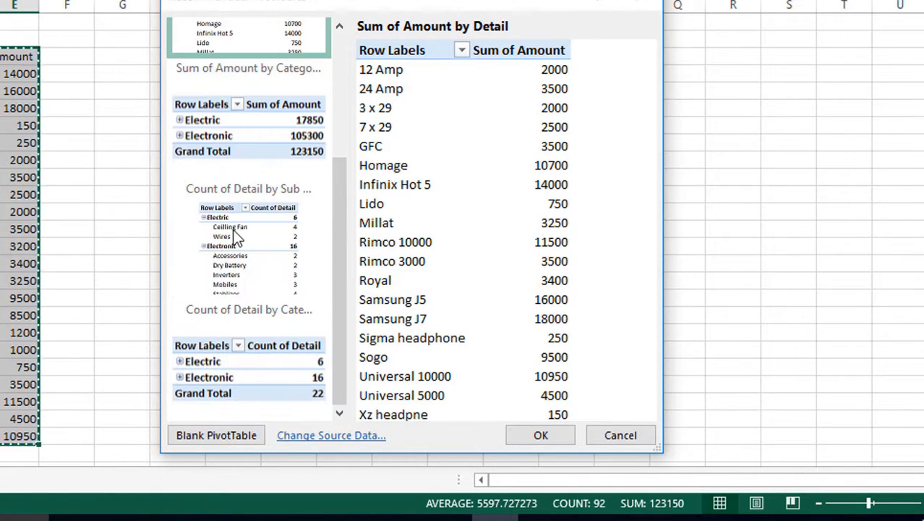
click(237, 236)
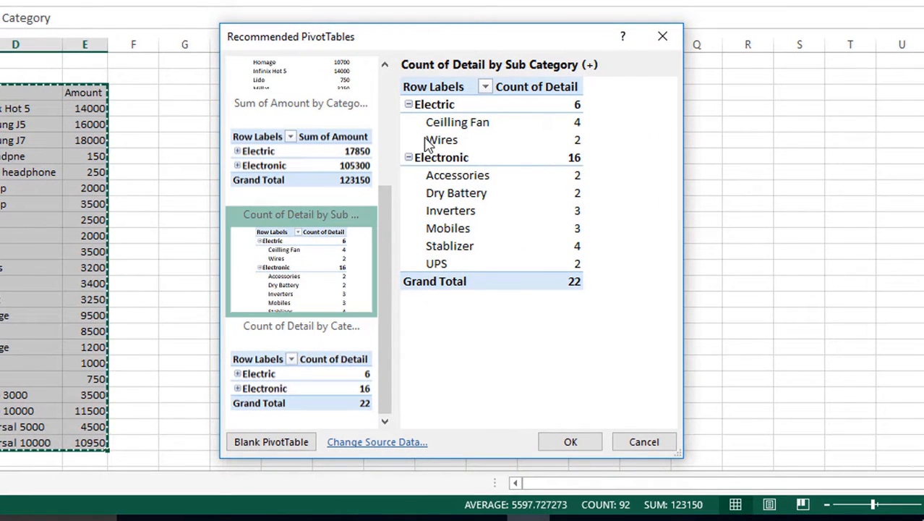
scroll(312, 148, up, 3)
click(305, 139)
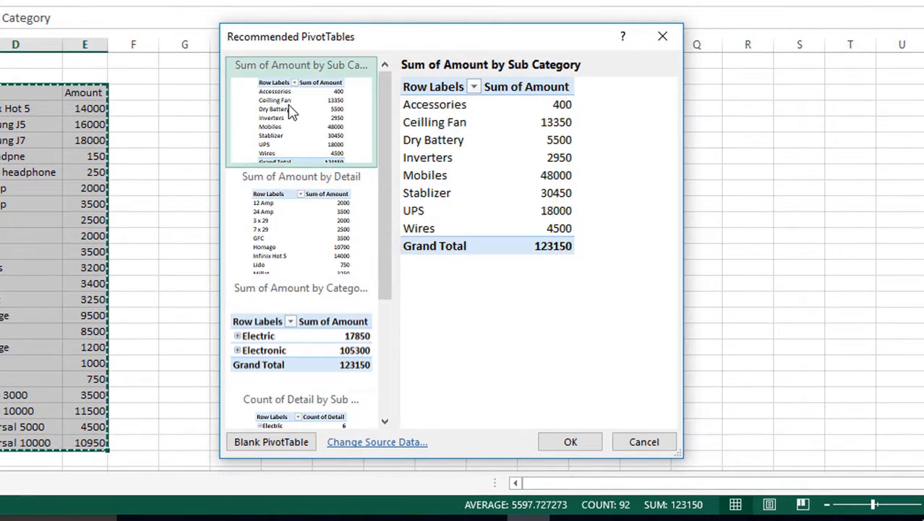
click(572, 440)
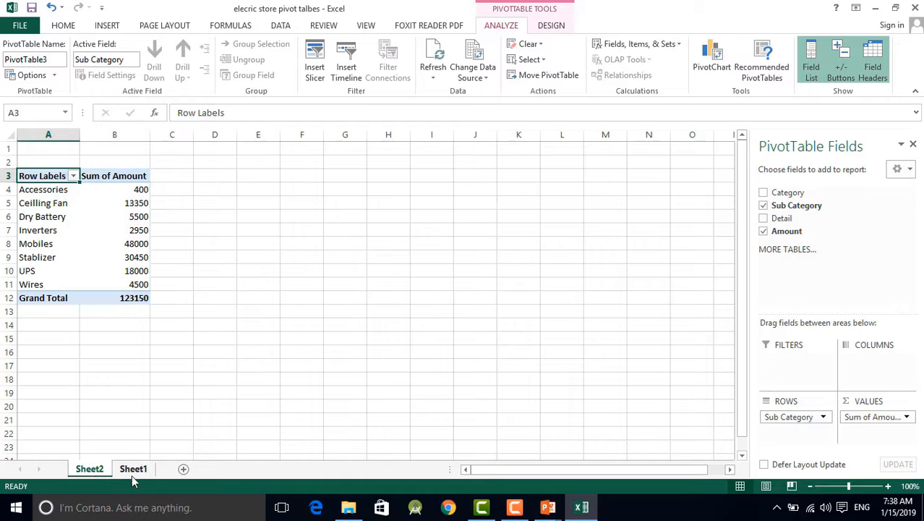
Select cells outside and inside the pivot table to compare when its field list and dedicated tools are available.
click(334, 271)
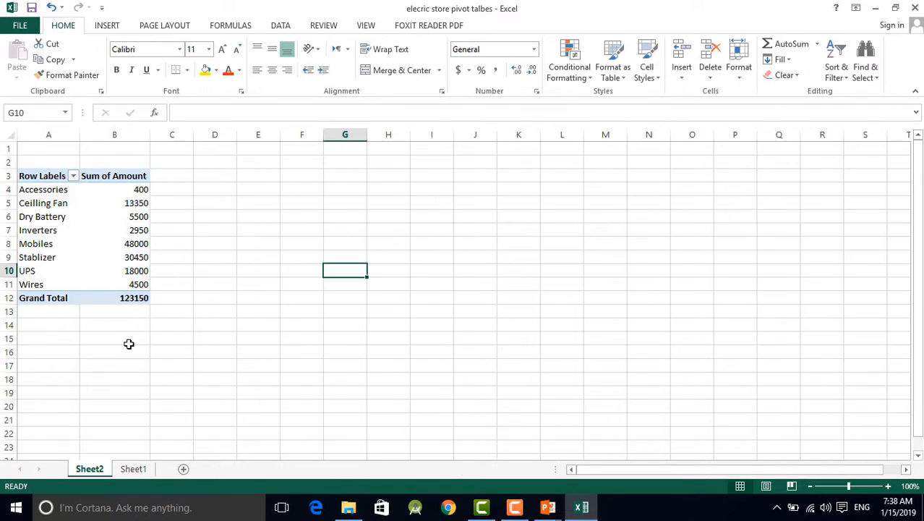
click(46, 181)
click(100, 230)
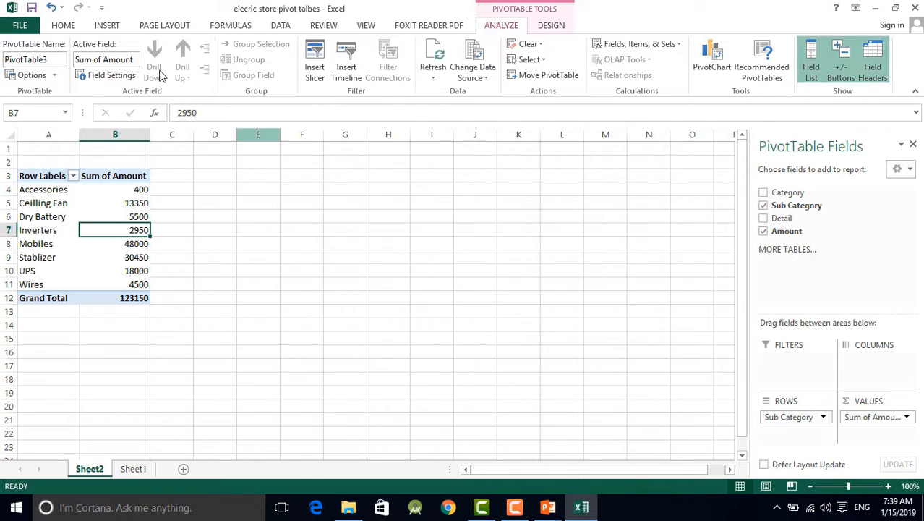
click(62, 27)
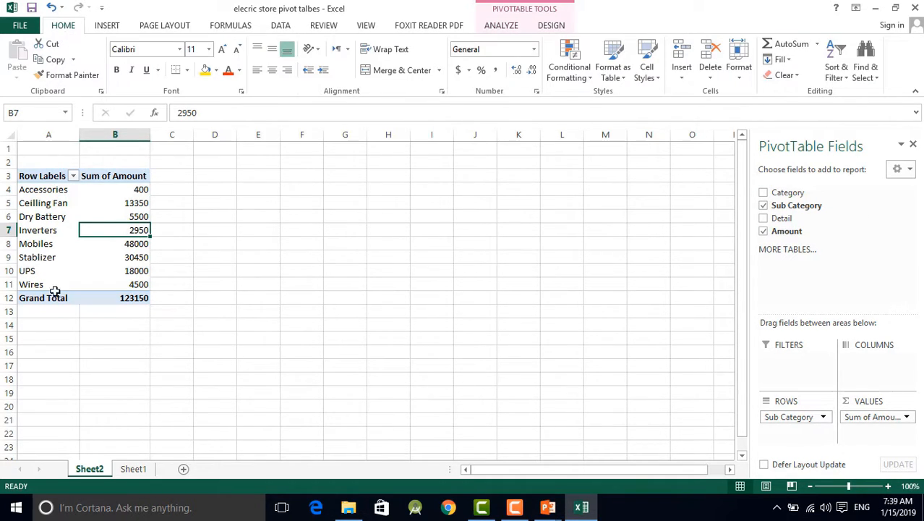
click(327, 284)
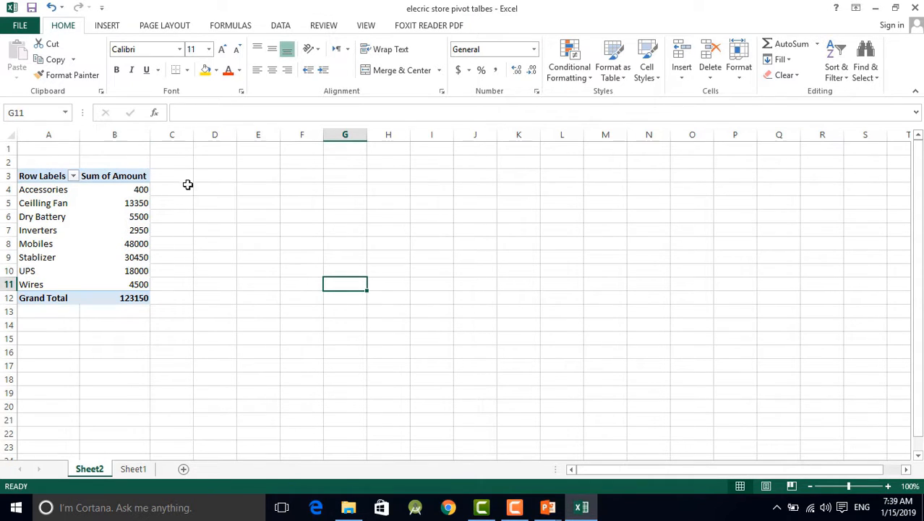
click(78, 244)
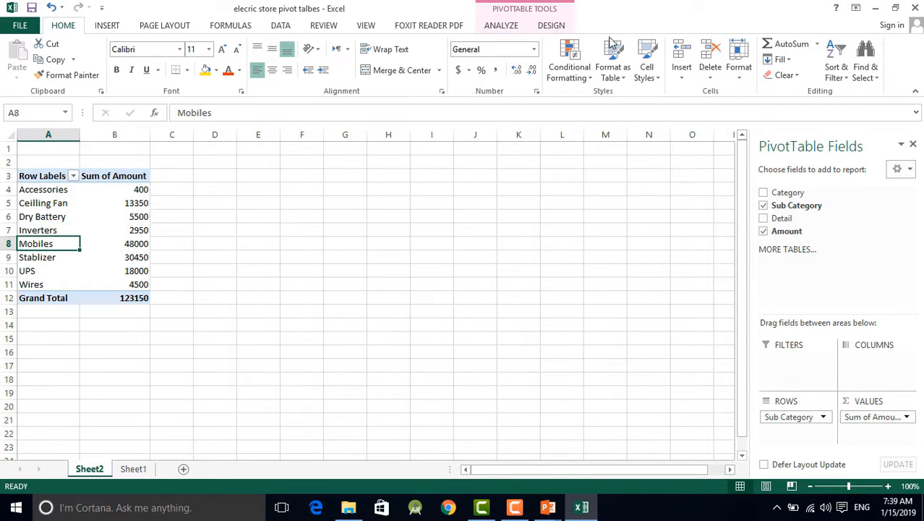
Examine the Analyze and Design command sets available for the pivot table.
click(506, 24)
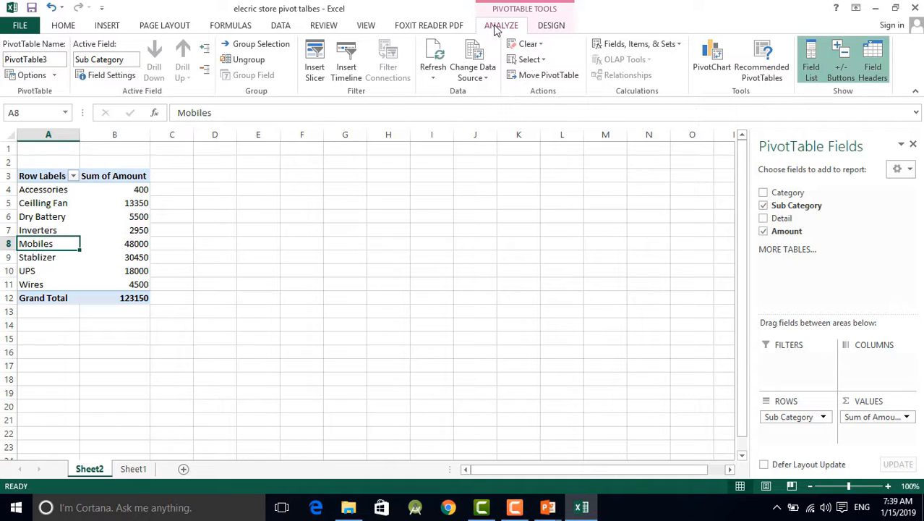
click(551, 28)
click(499, 31)
click(552, 29)
click(512, 31)
click(551, 28)
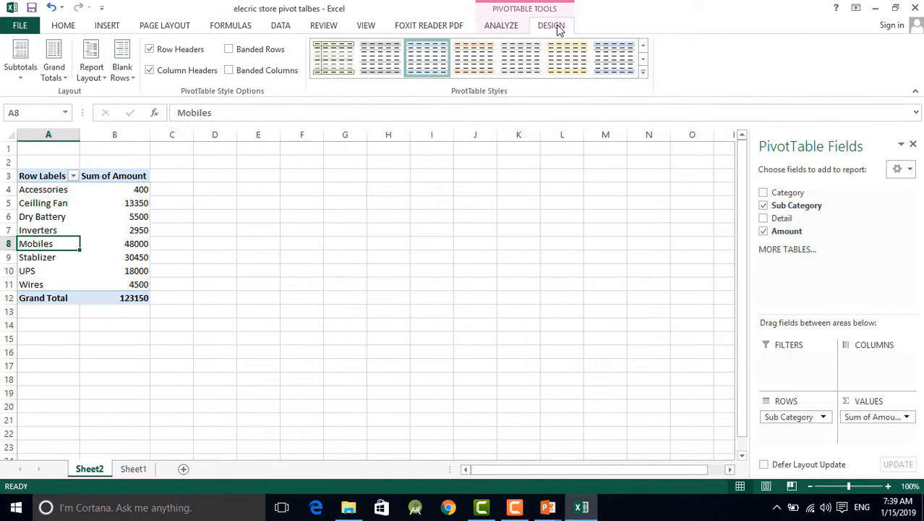
click(499, 28)
click(559, 29)
click(504, 28)
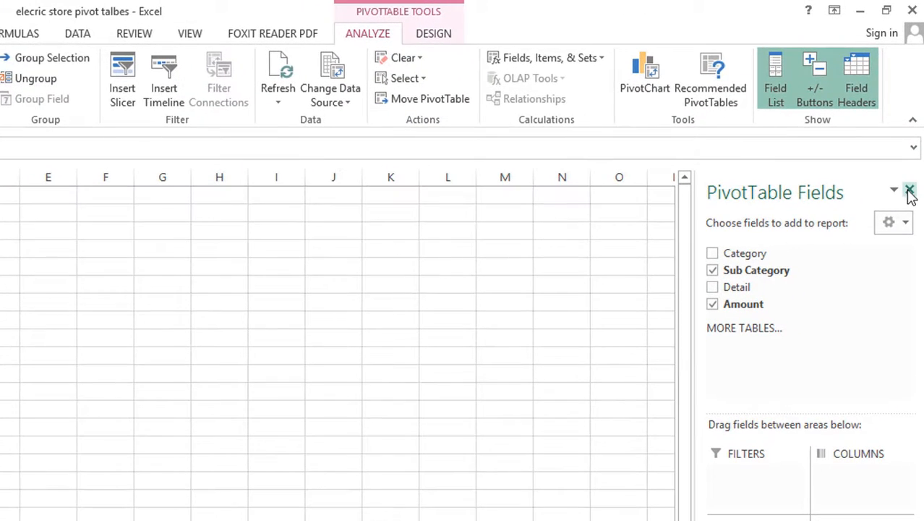
Close and reopen the PivotTable field list, and add the Category and Detail fields to the report.
click(909, 191)
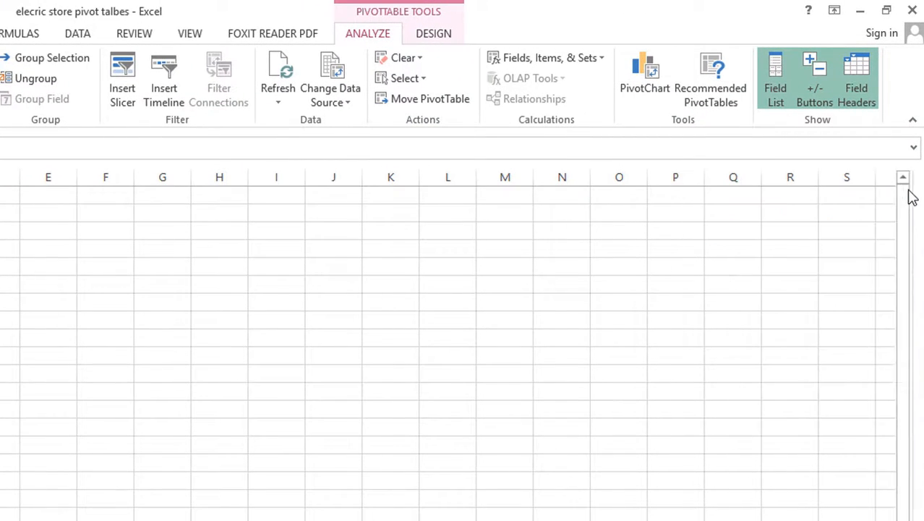
click(777, 90)
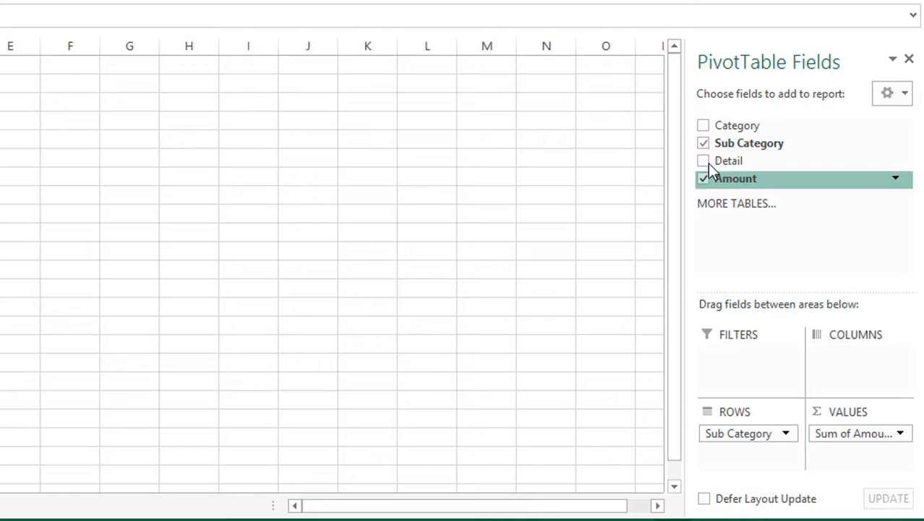
click(703, 125)
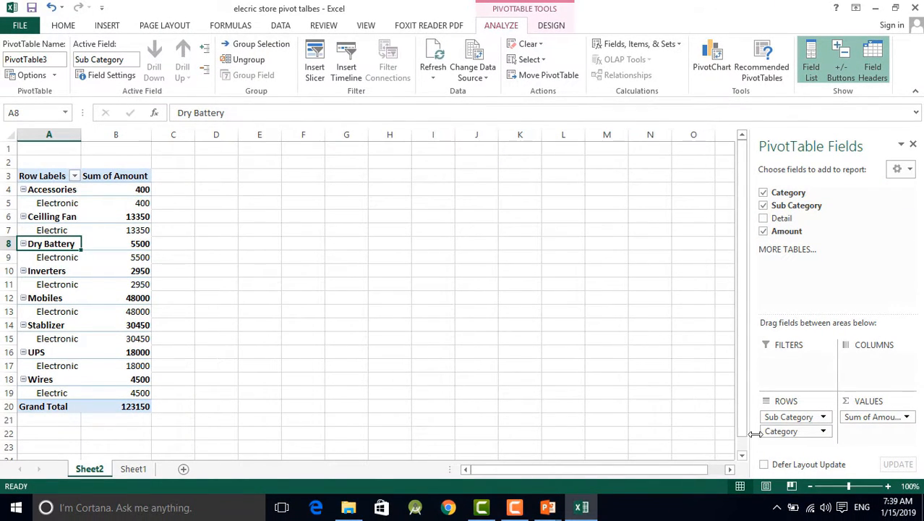
click(764, 218)
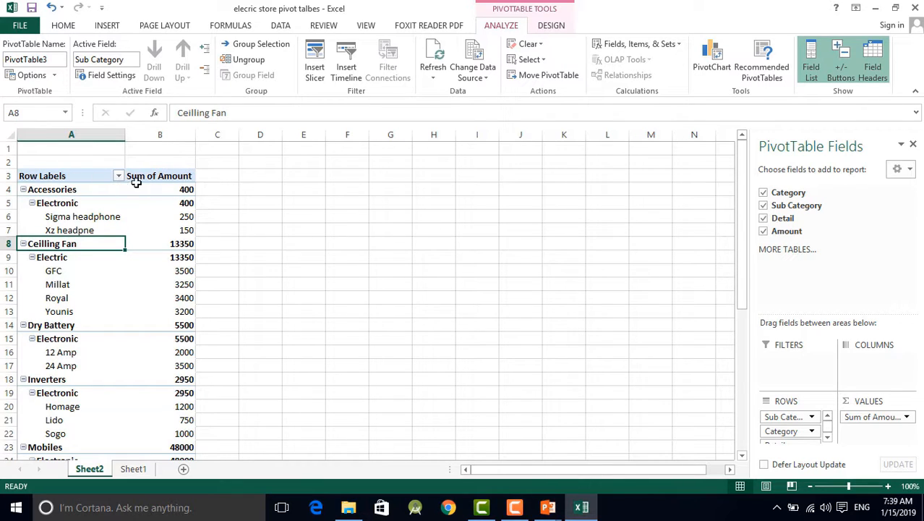
Examine the pivot table's amounts for each sub category, category and item, from Accessories down to the grand total.
click(176, 190)
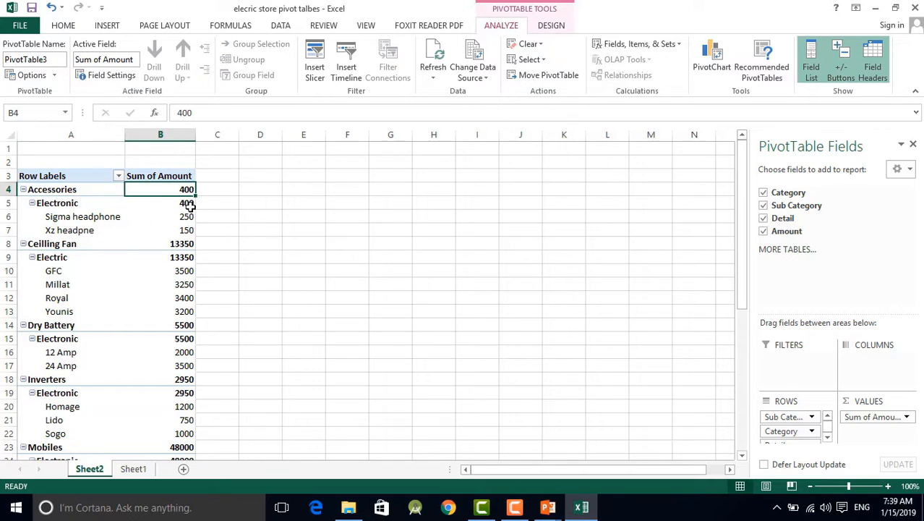
click(184, 244)
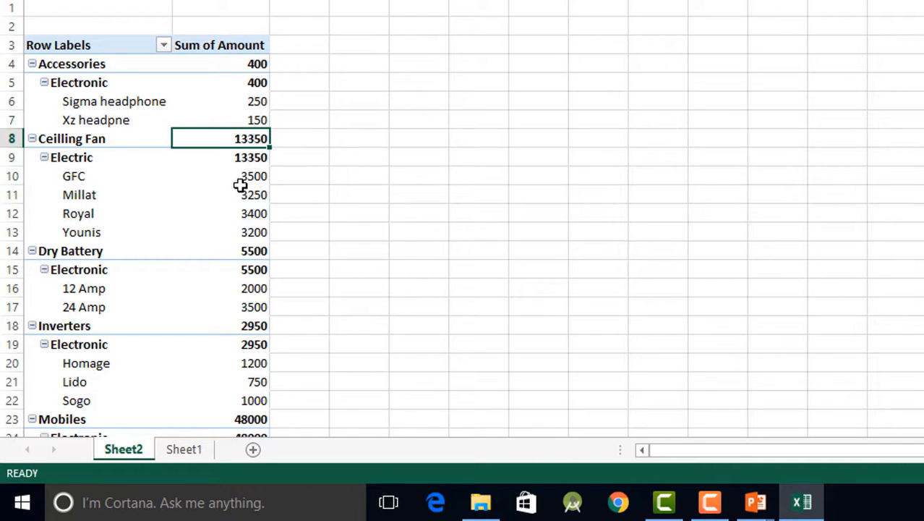
click(259, 65)
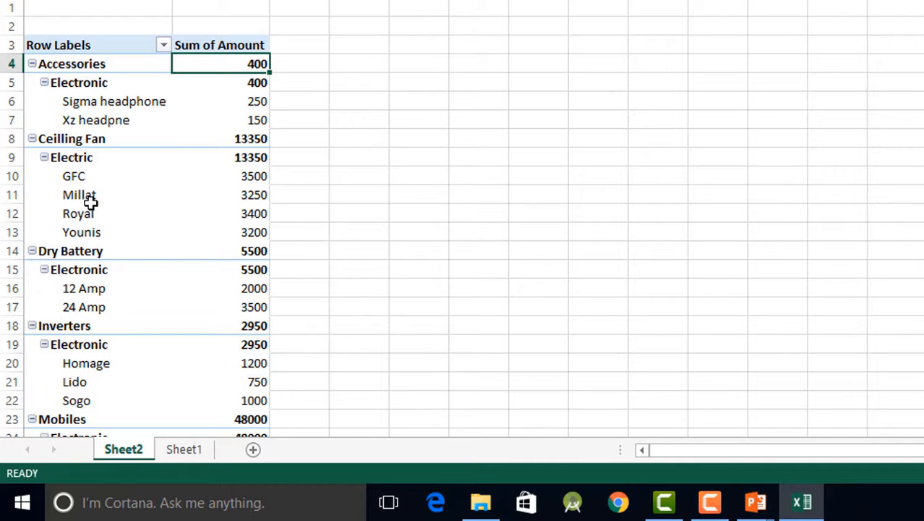
click(256, 139)
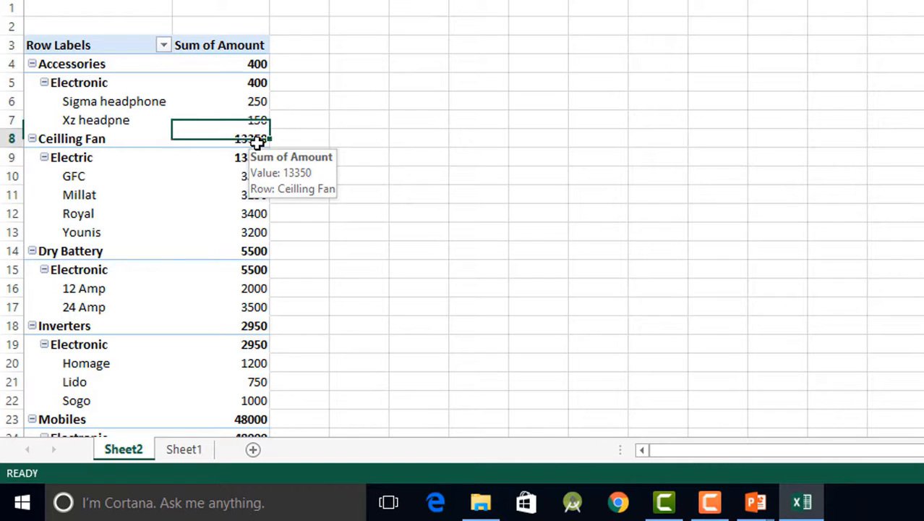
click(254, 251)
scroll(256, 269, down, 2)
scroll(243, 334, down, 8)
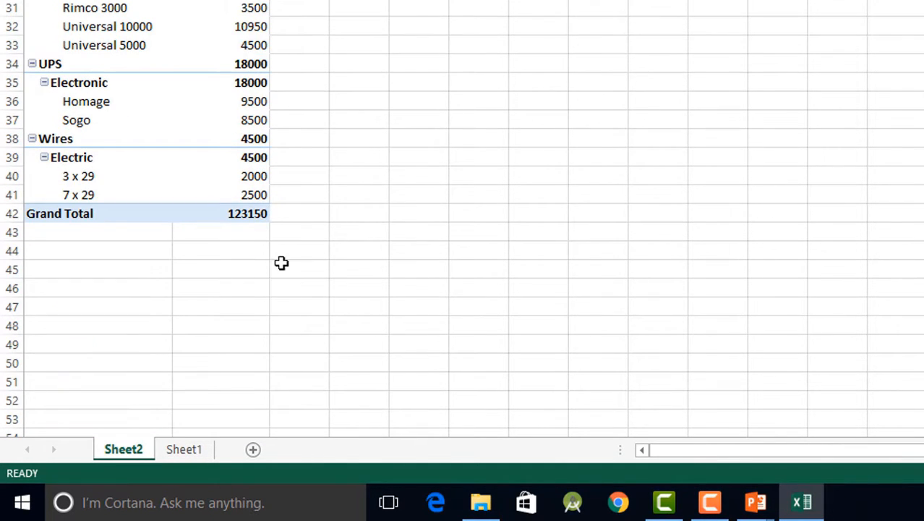
scroll(239, 245, up, 6)
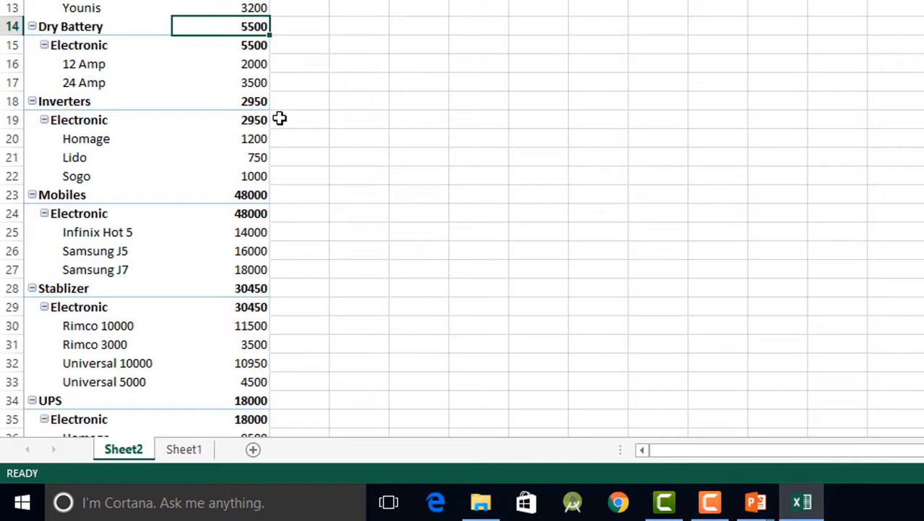
scroll(279, 119, up, 4)
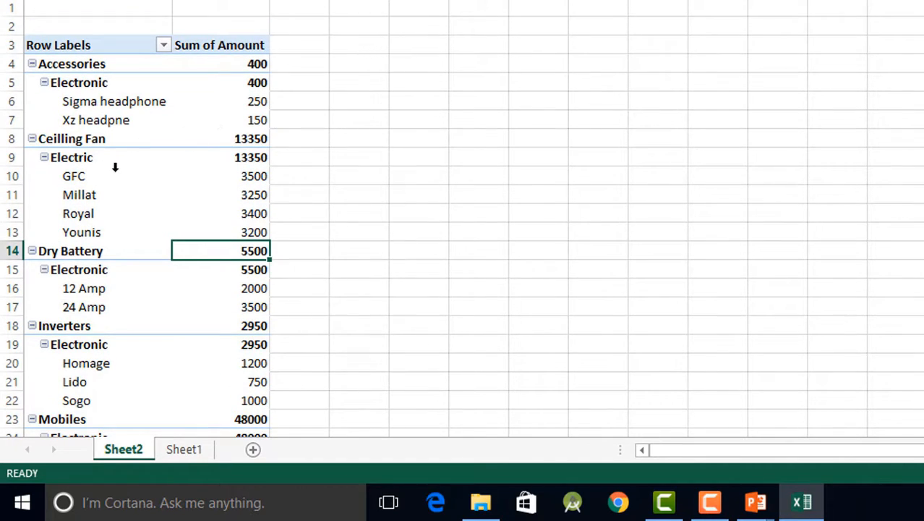
scroll(120, 167, down, 1)
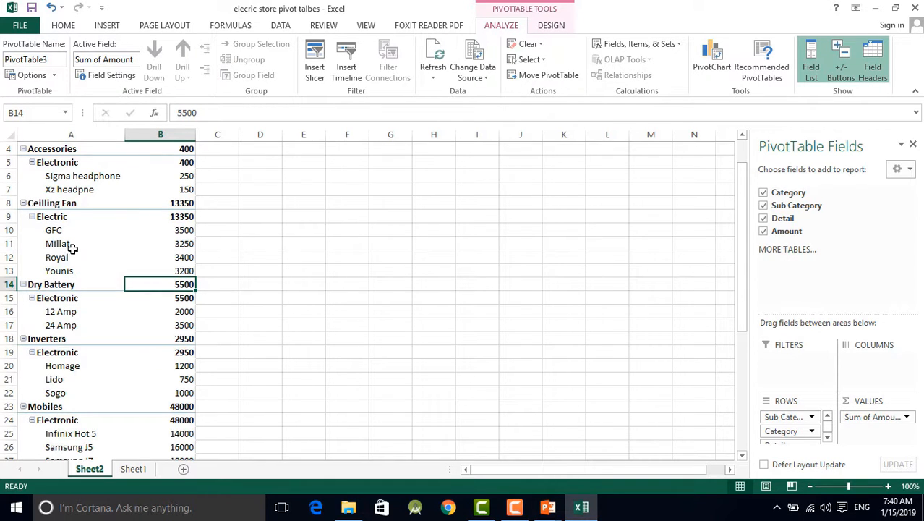
Enable the Classic PivotTable layout in the pivot table's display options.
right_click(90, 323)
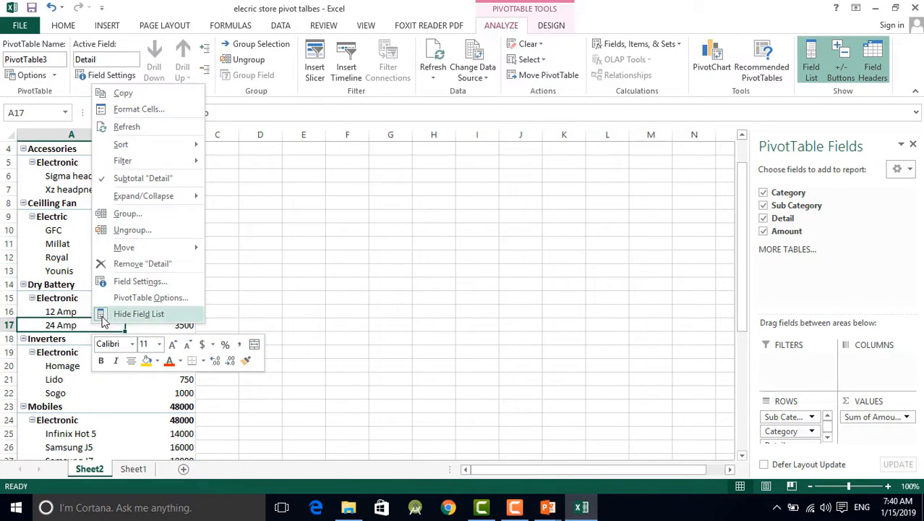
right_click(70, 250)
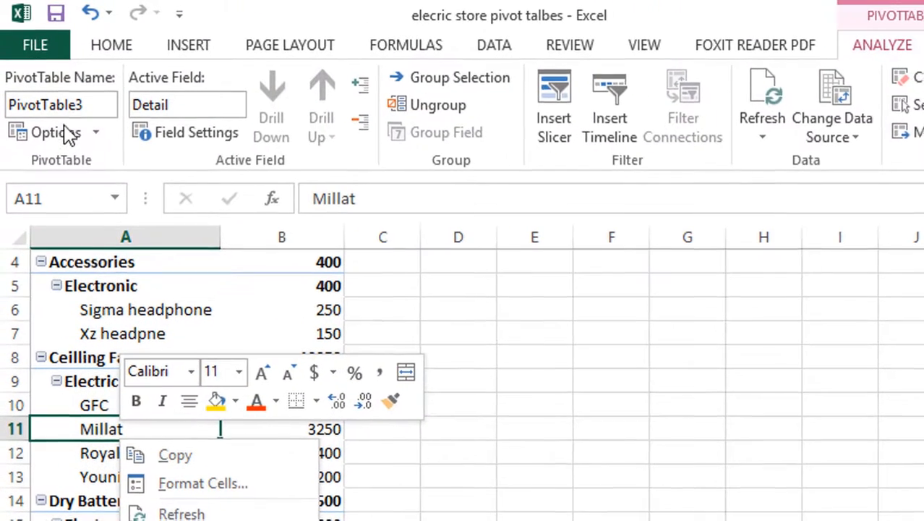
click(63, 134)
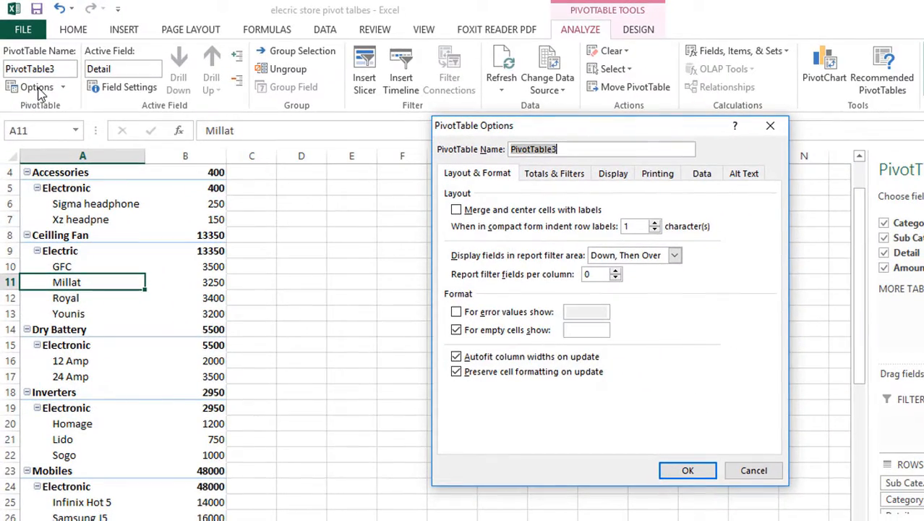
click(613, 175)
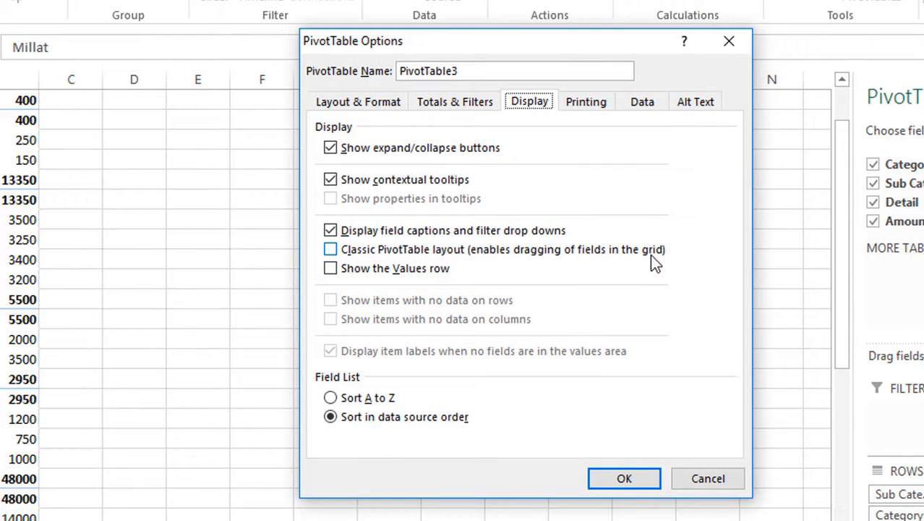
click(330, 250)
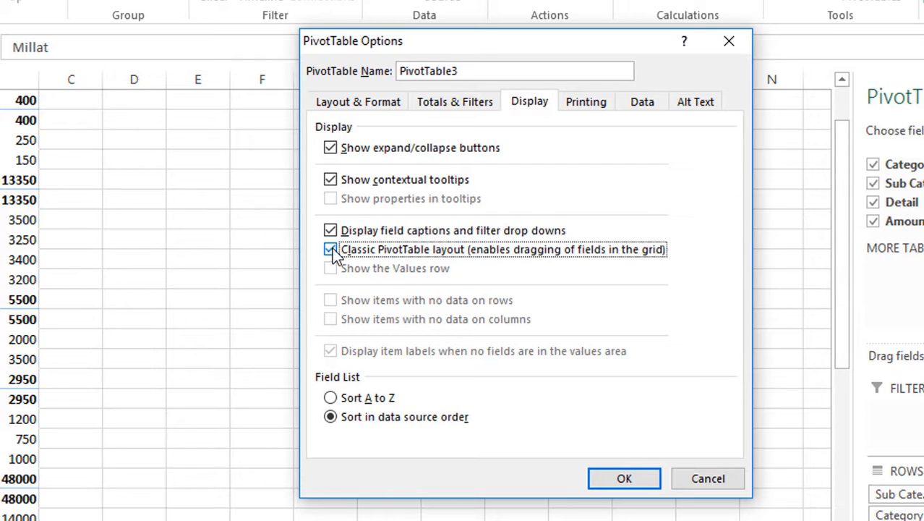
click(646, 481)
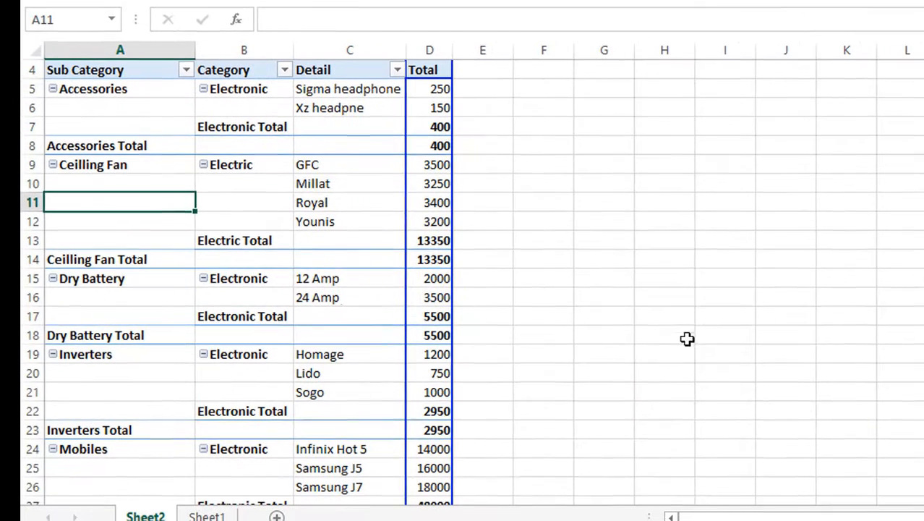
Move the Category field above Sub Category in the pivot table's row fields.
click(652, 246)
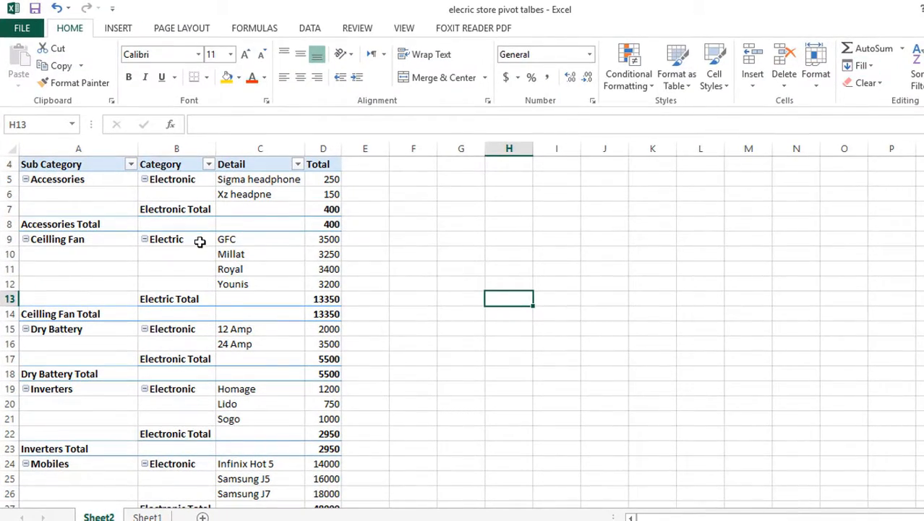
click(199, 242)
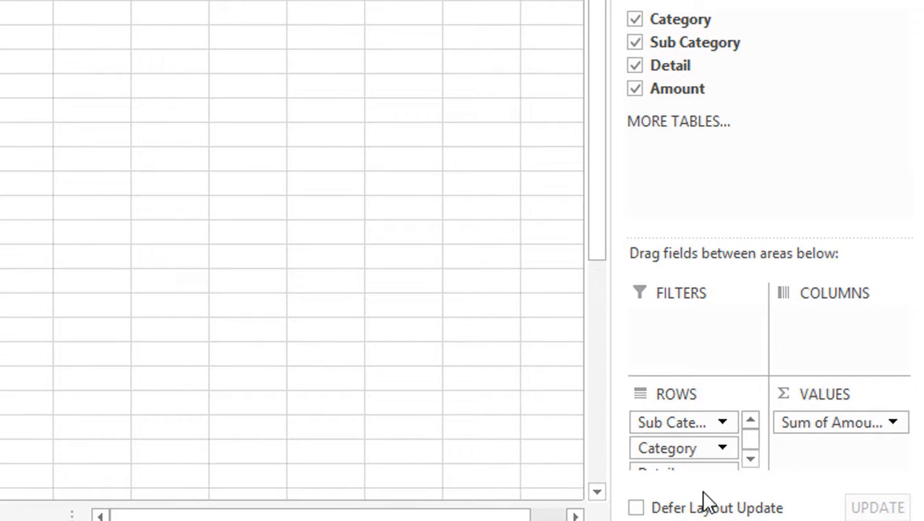
drag(677, 450, 675, 424)
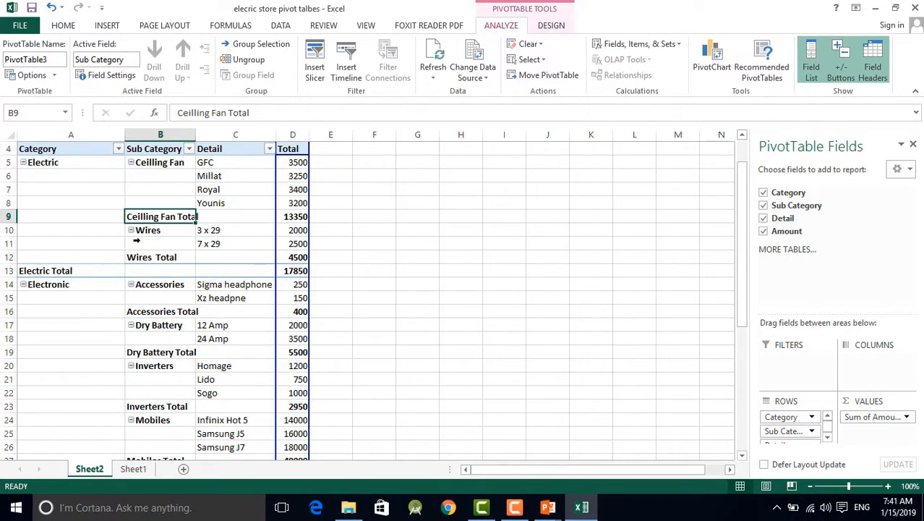
Examine how the Electric and Electronic categories are grouped throughout the rearranged pivot table.
scroll(108, 310, down, 4)
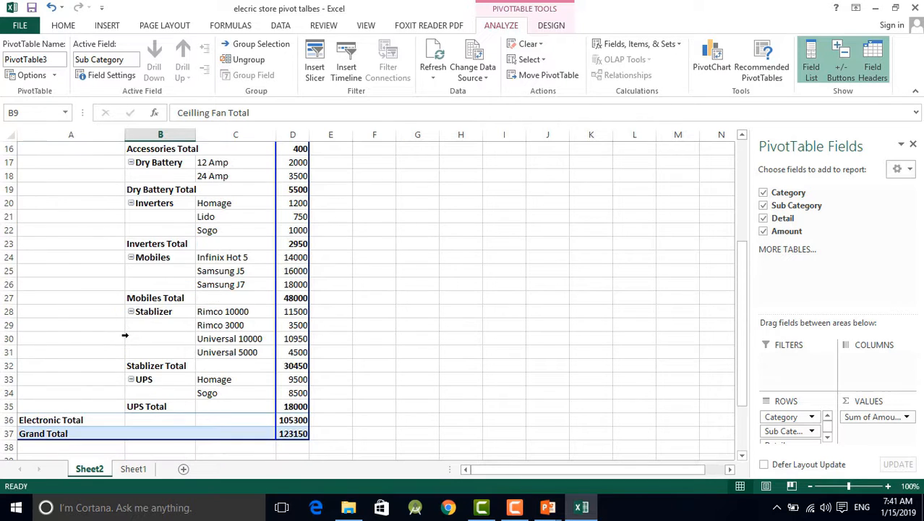
scroll(84, 242, up, 3)
scroll(78, 217, up, 2)
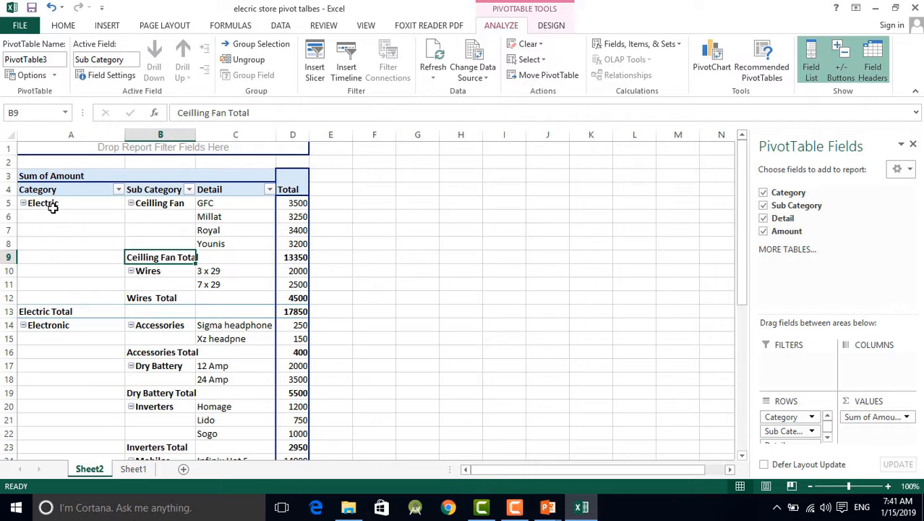
scroll(58, 208, down, 3)
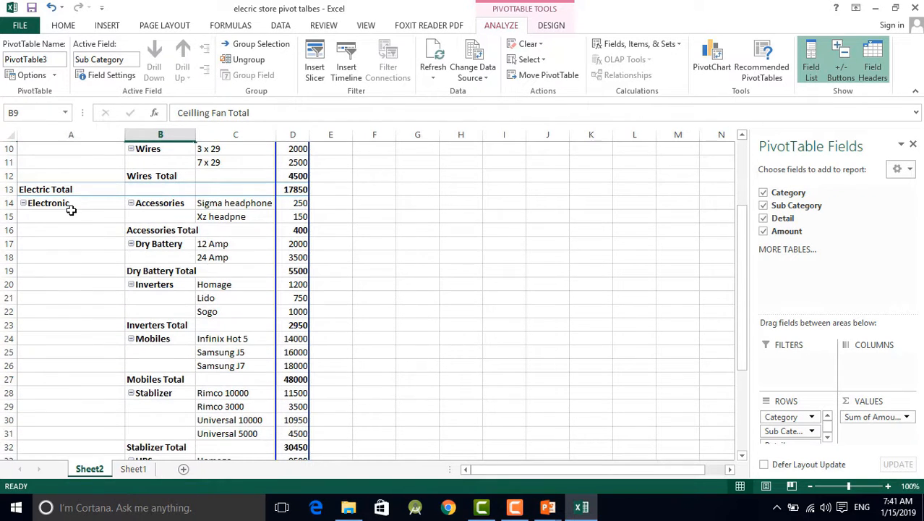
scroll(71, 210, down, 3)
scroll(247, 379, up, 6)
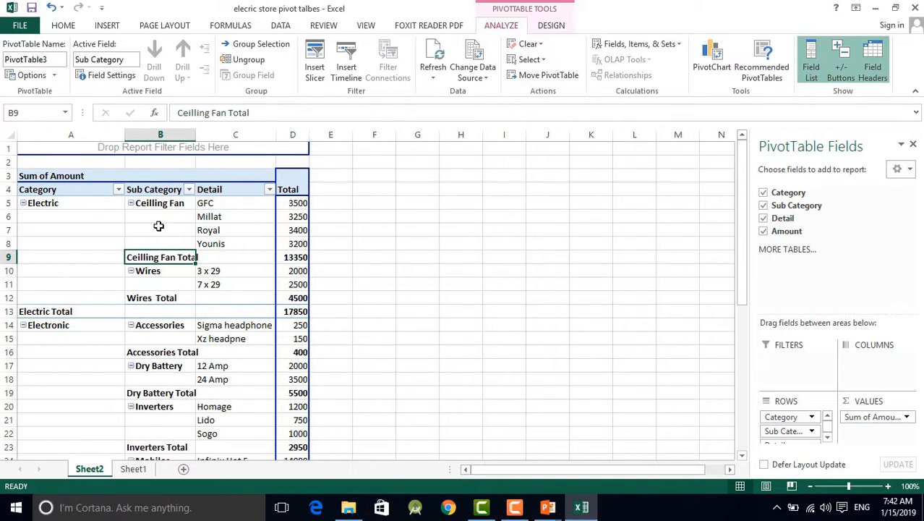
Check the Ceilling Fan and Wires amounts and subtotals against the Electric category total.
click(222, 287)
click(174, 299)
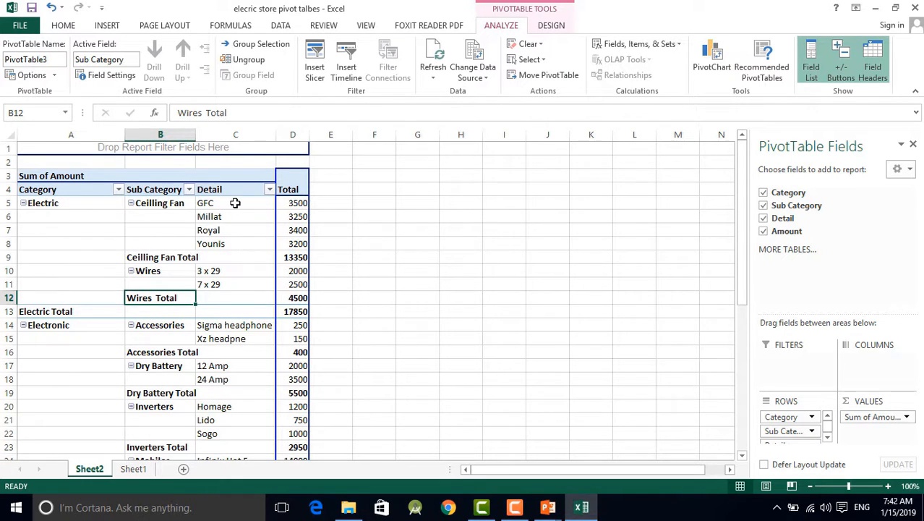
click(294, 257)
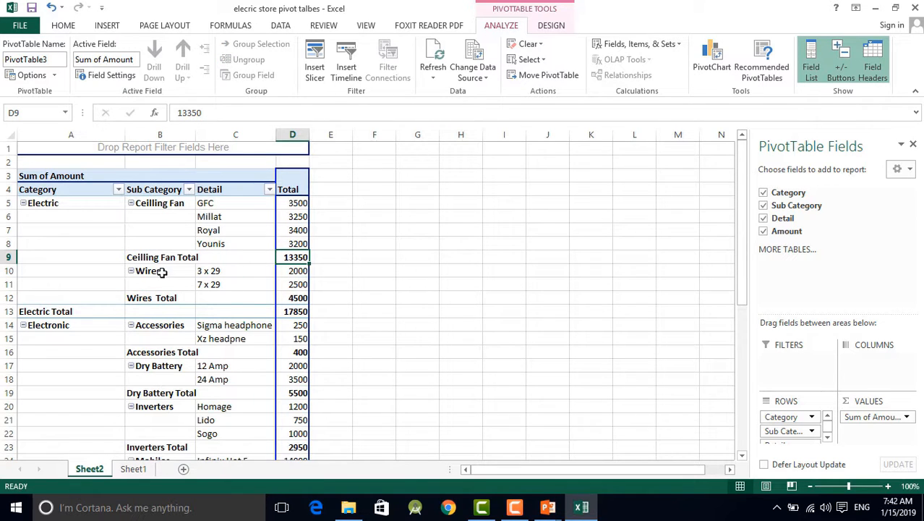
click(295, 285)
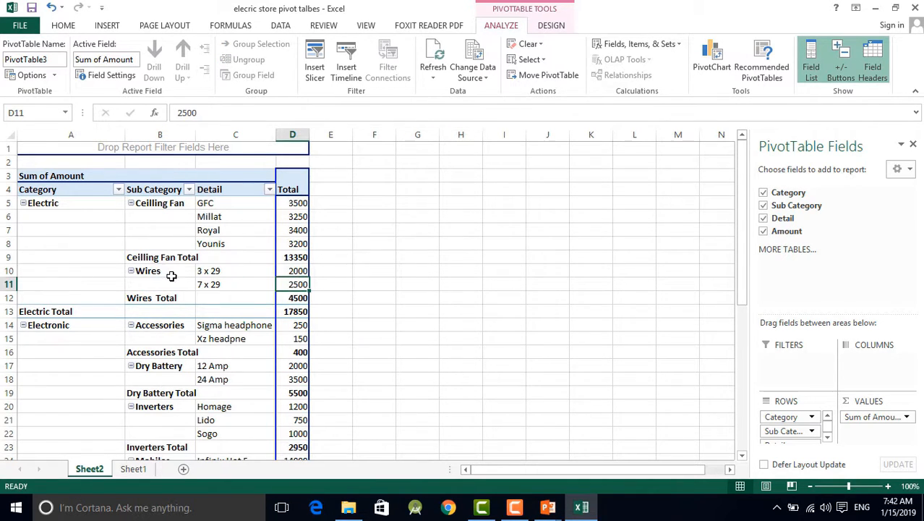
click(297, 298)
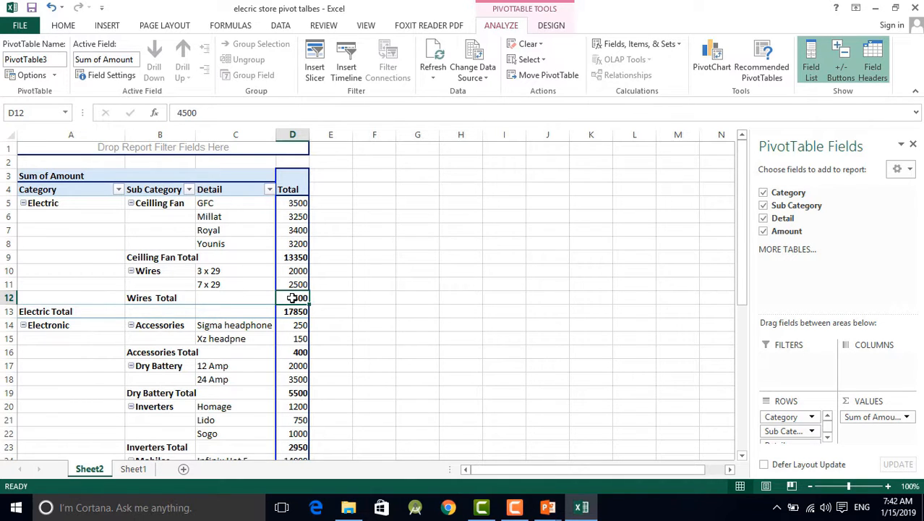
click(303, 257)
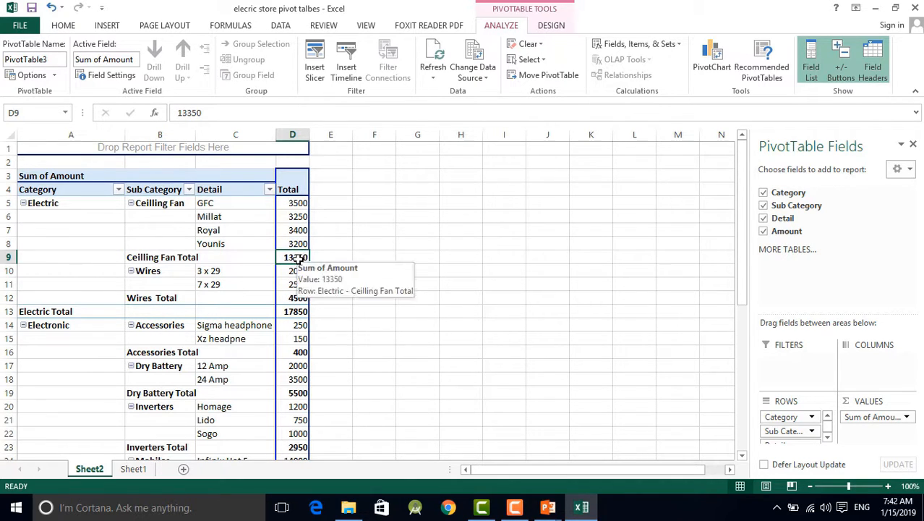
click(292, 311)
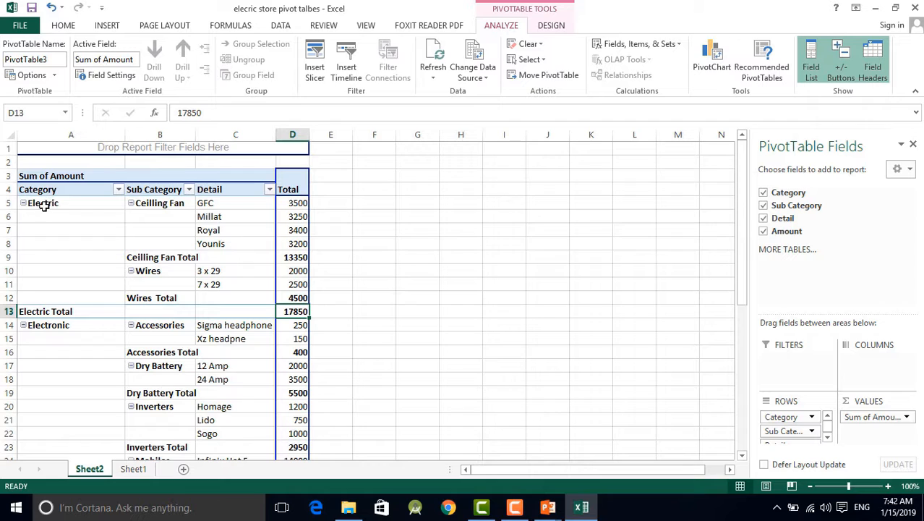
Check the Accessories and Dry Battery items and their subtotals within the Electronic category.
scroll(302, 316, down, 2)
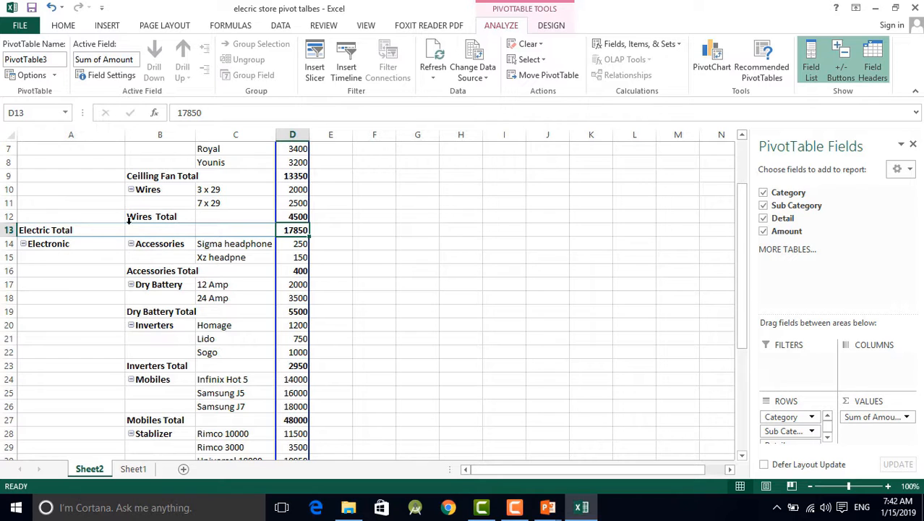
click(246, 247)
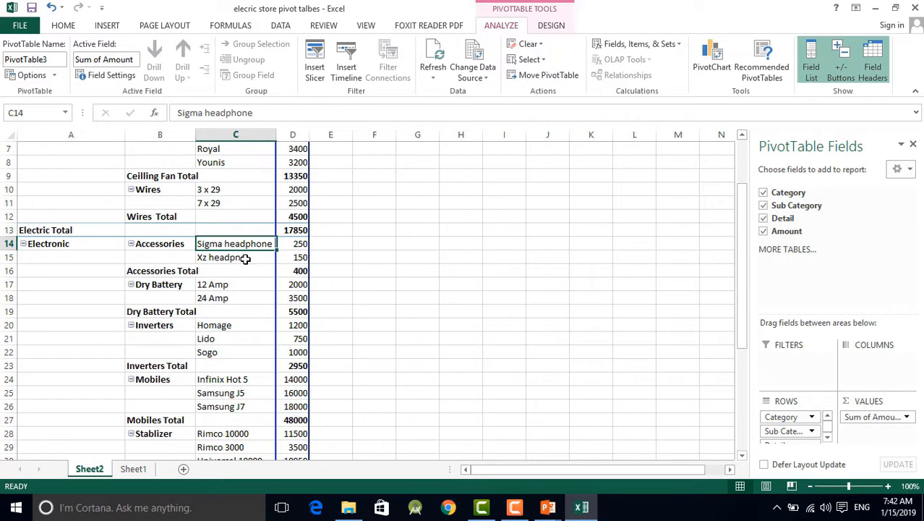
key(Down)
key(Up)
key(Down)
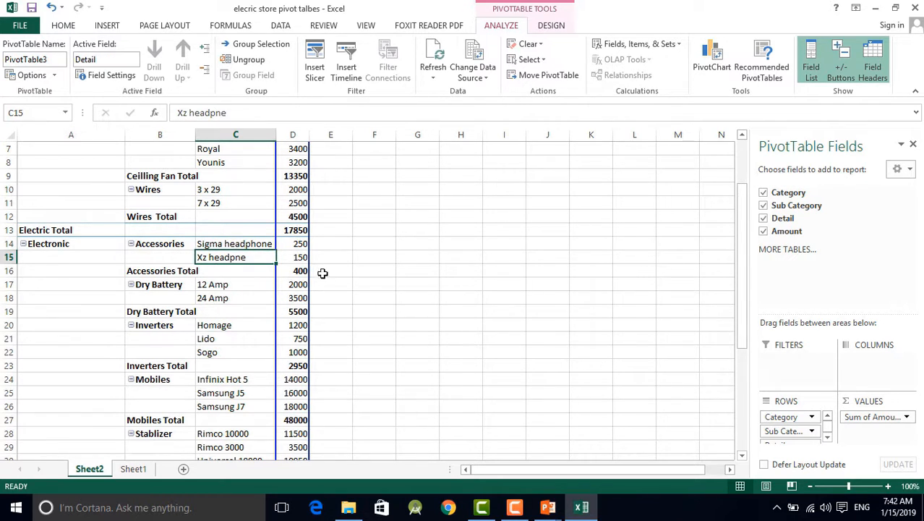
click(299, 271)
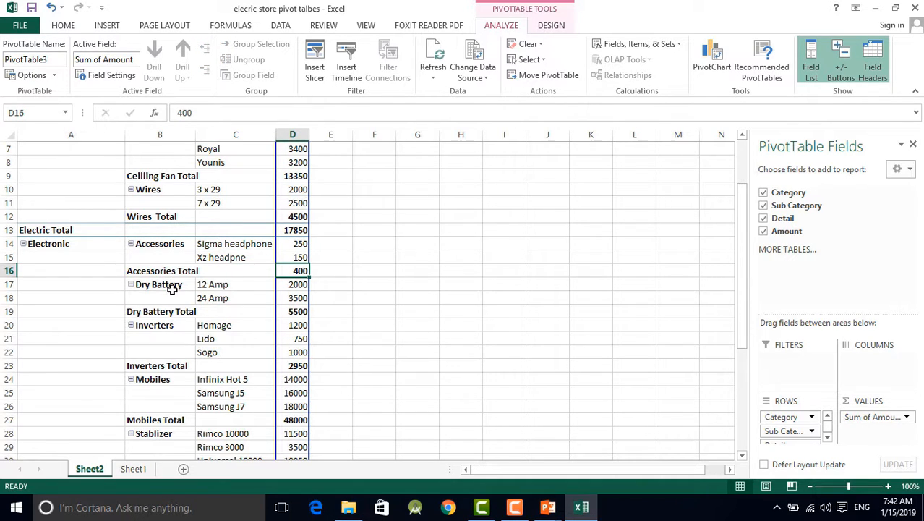
click(215, 286)
click(226, 299)
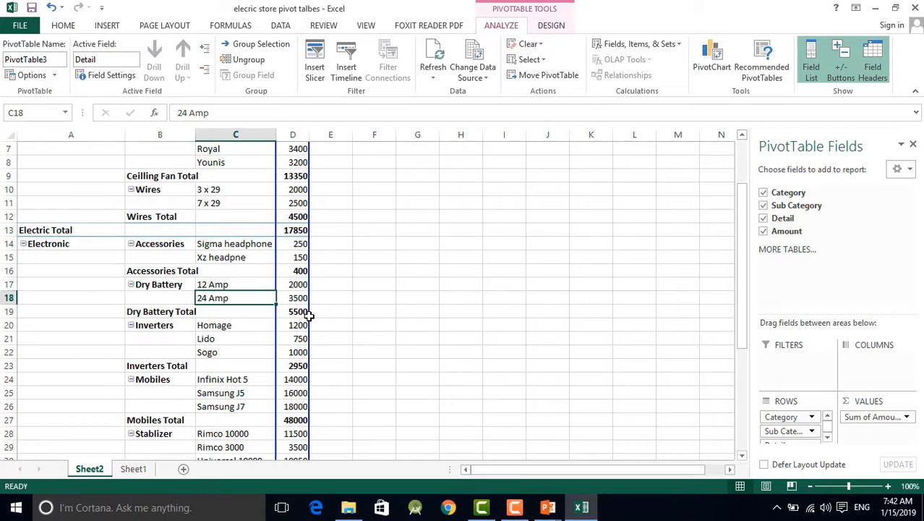
drag(253, 304, 300, 312)
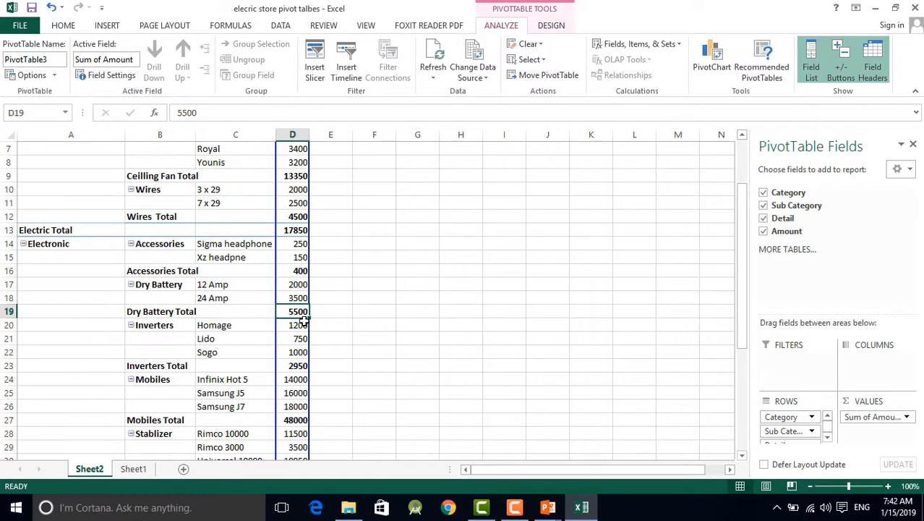
Review the remaining Electronic subtotals down to the grand total, and return to the start of the pivot table.
scroll(302, 321, down, 2)
scroll(192, 304, down, 2)
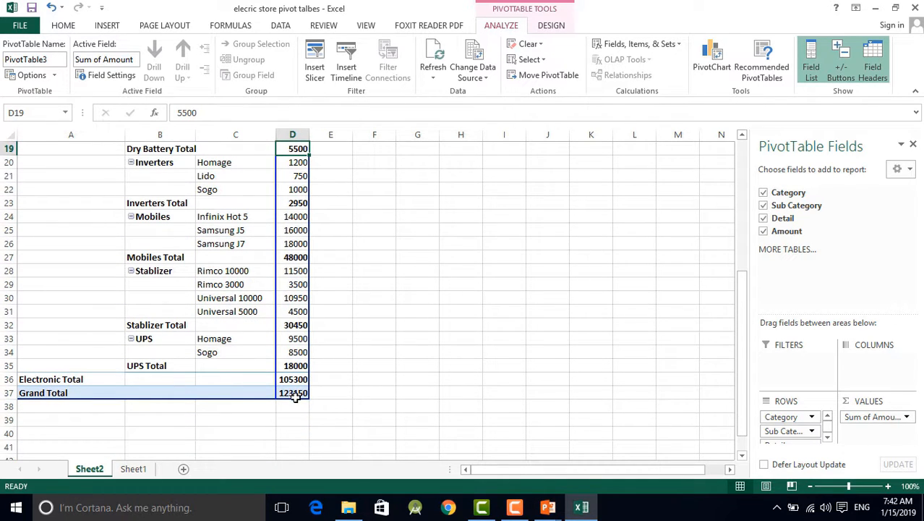
scroll(292, 300, up, 3)
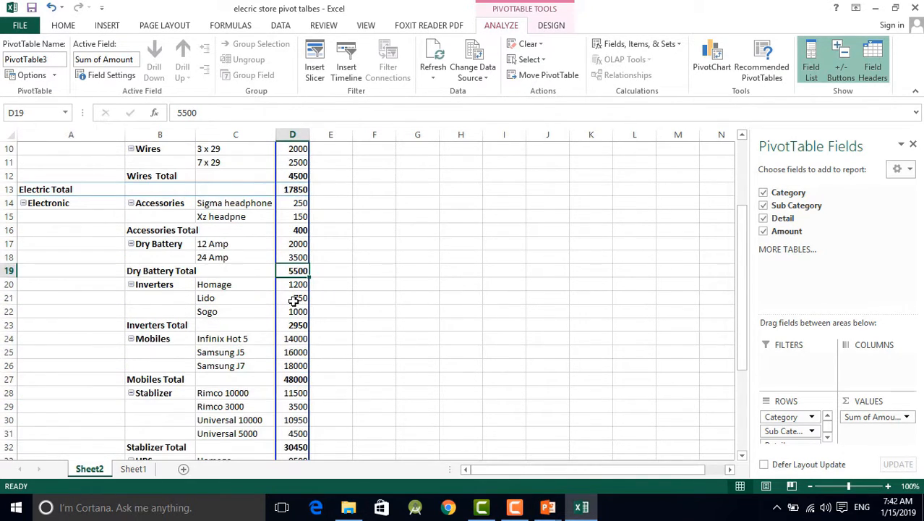
scroll(293, 300, up, 2)
scroll(289, 300, down, 1)
scroll(285, 300, up, 1)
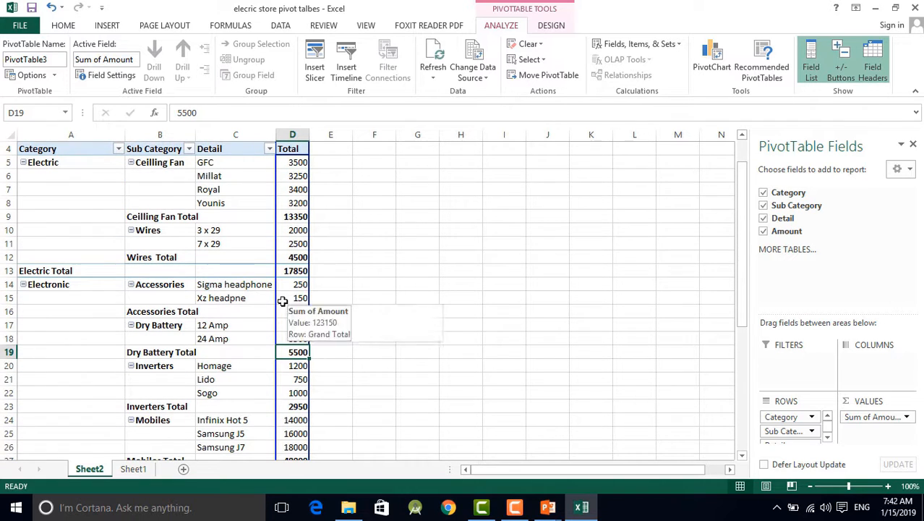
scroll(162, 269, up, 1)
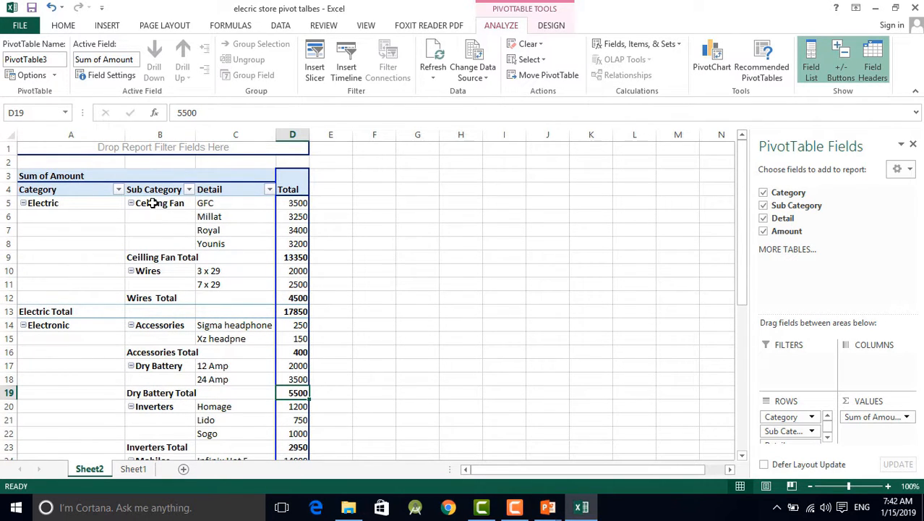
Remove the Detail field from the report and restore it, twice, to compare the summary with and without item rows.
click(764, 219)
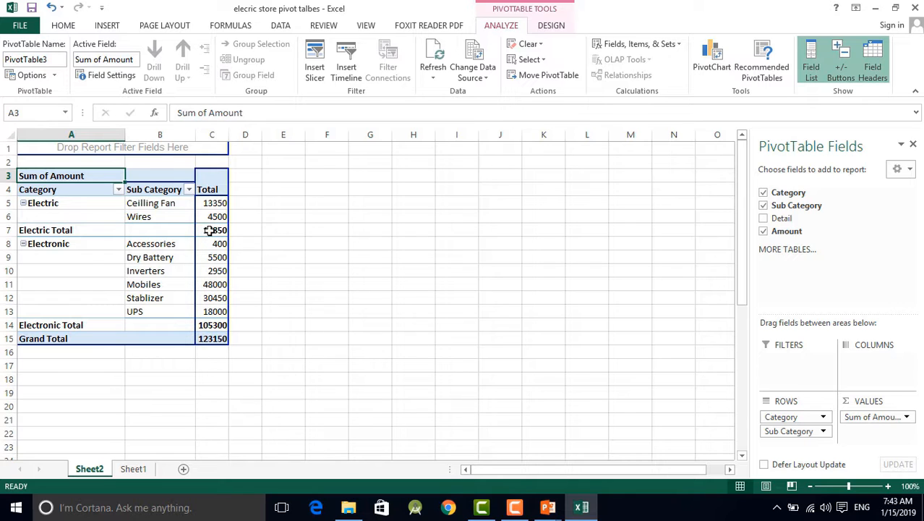
click(764, 220)
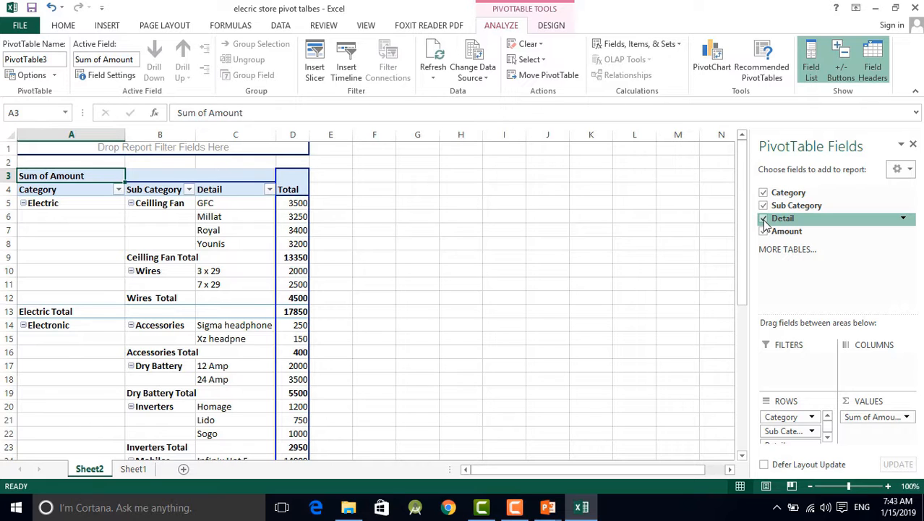
click(763, 219)
click(764, 219)
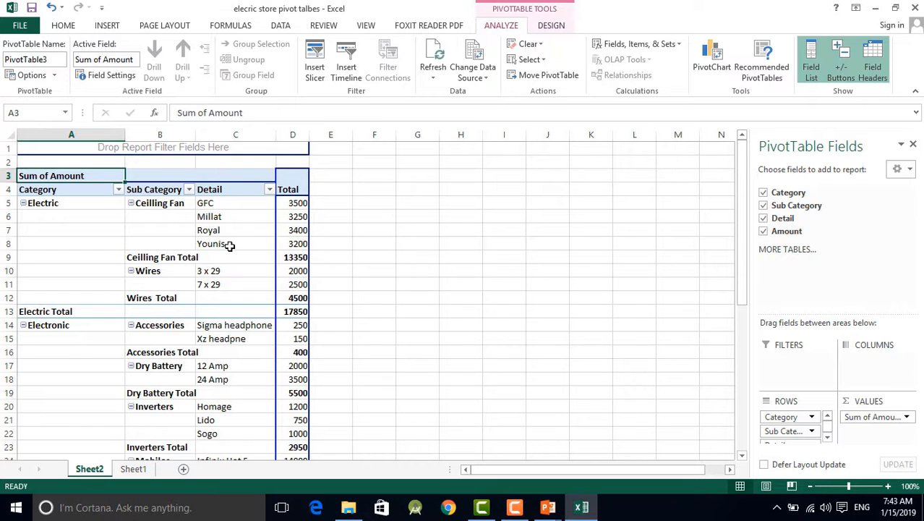
Try several PivotTable styles on the report and leave it in the medium style with dark blue headers.
click(391, 270)
click(222, 185)
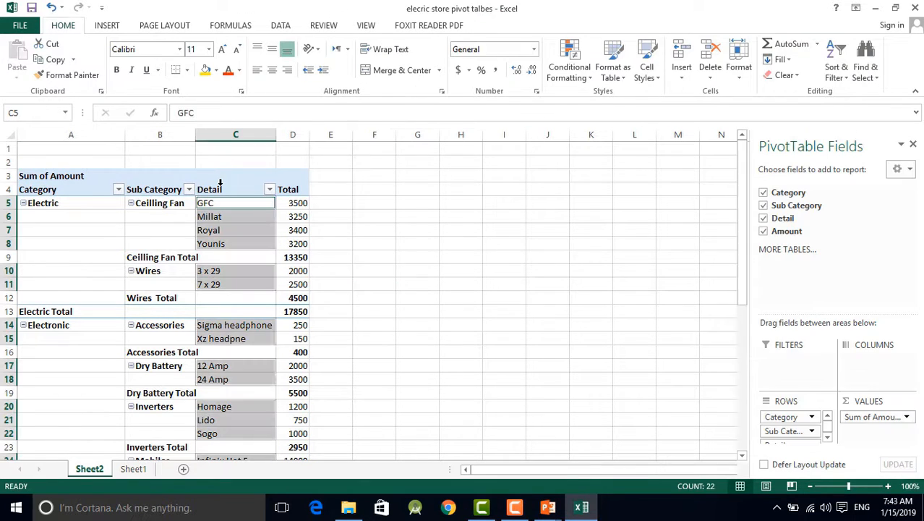
click(119, 215)
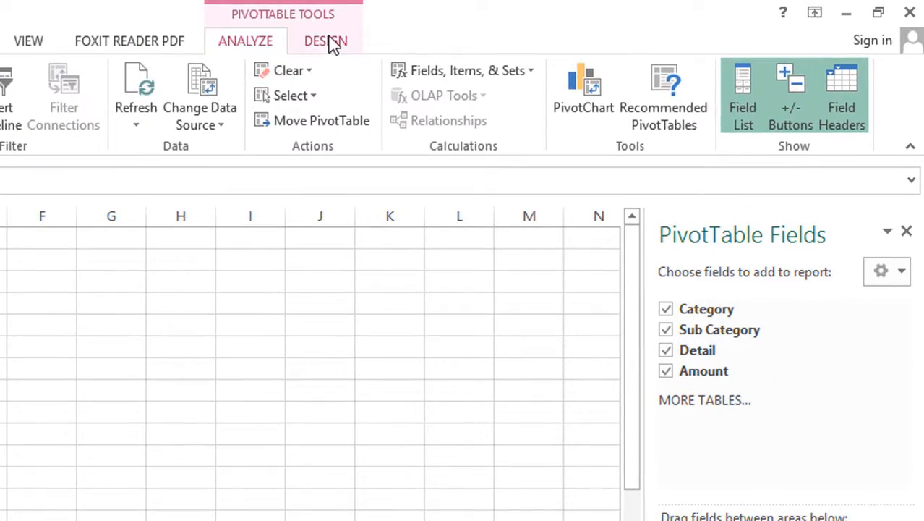
click(329, 42)
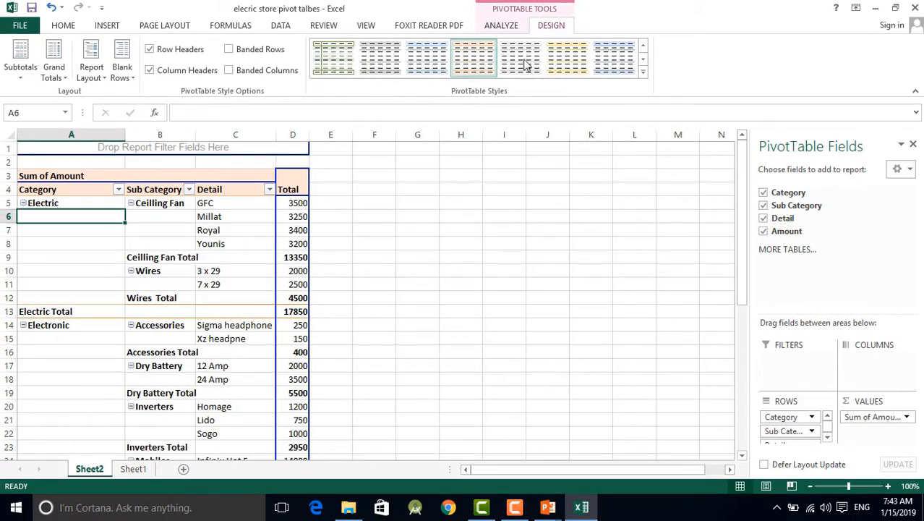
click(644, 61)
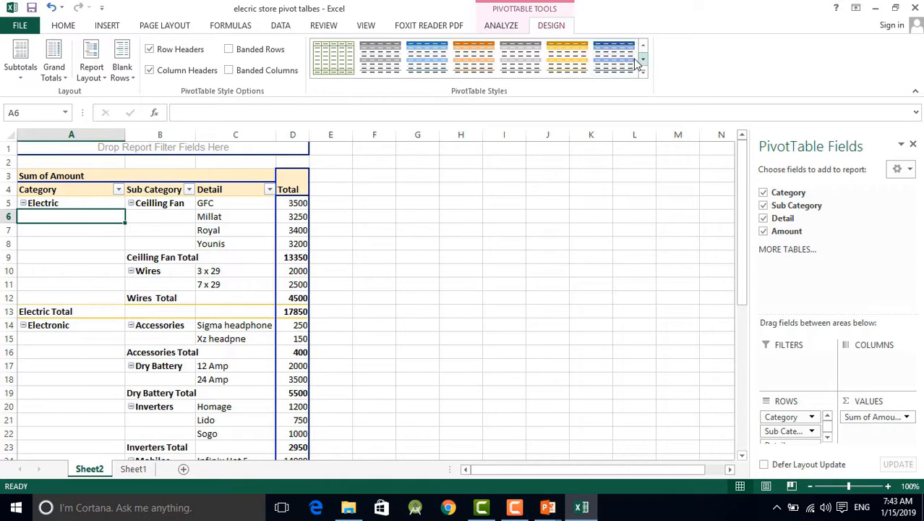
click(434, 65)
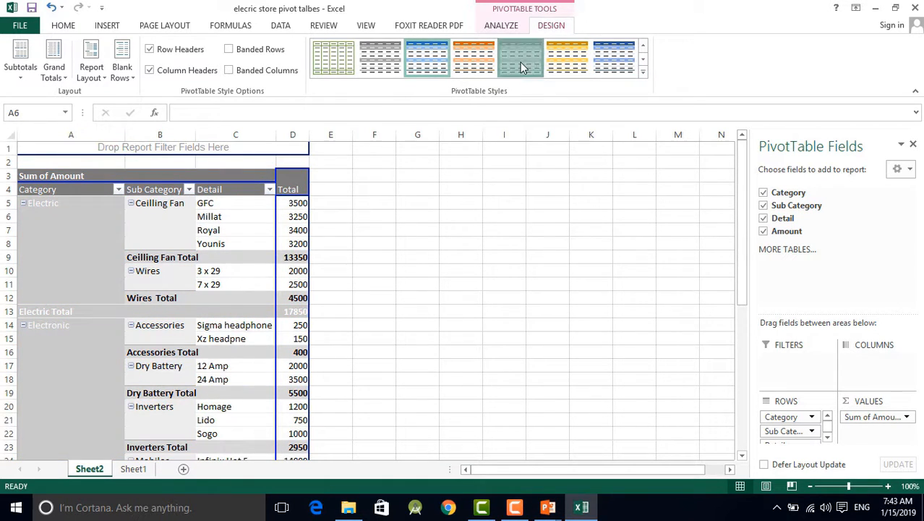
click(333, 58)
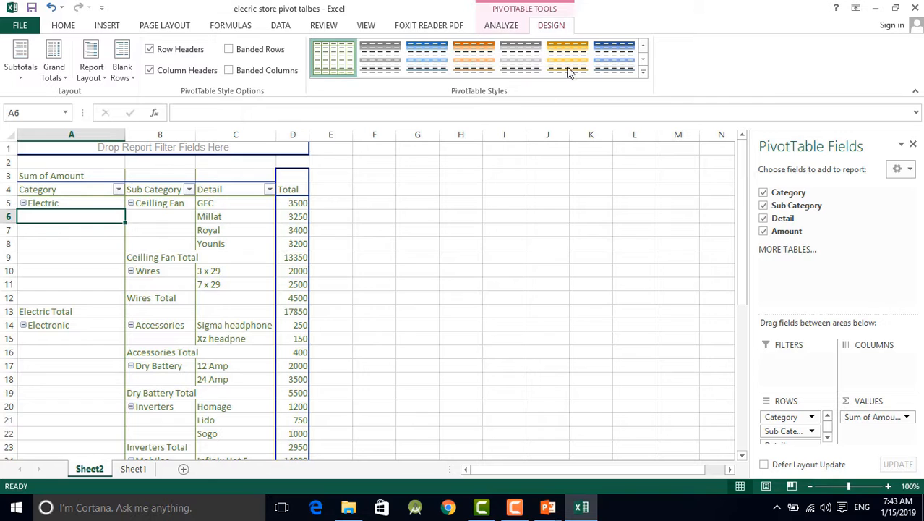
click(620, 65)
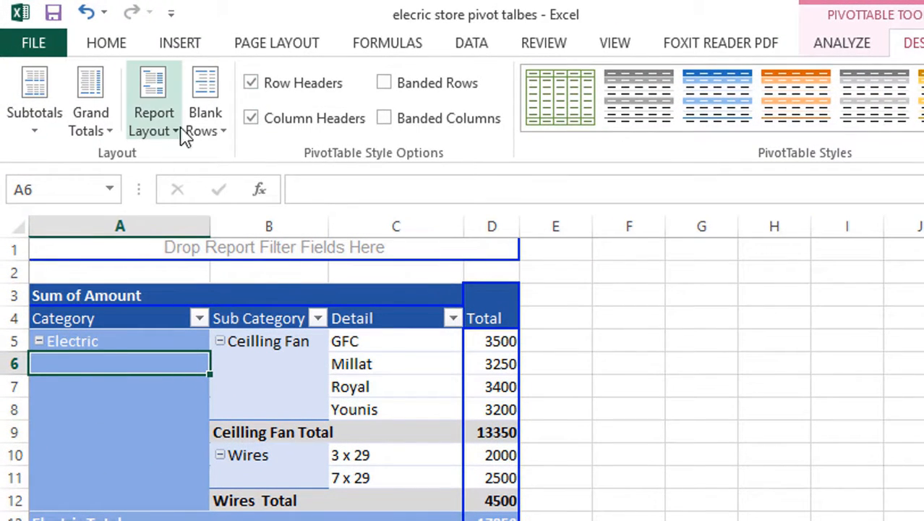
Toggle the Row Headers style option repeatedly to compare its effect, leaving it switched off.
click(252, 84)
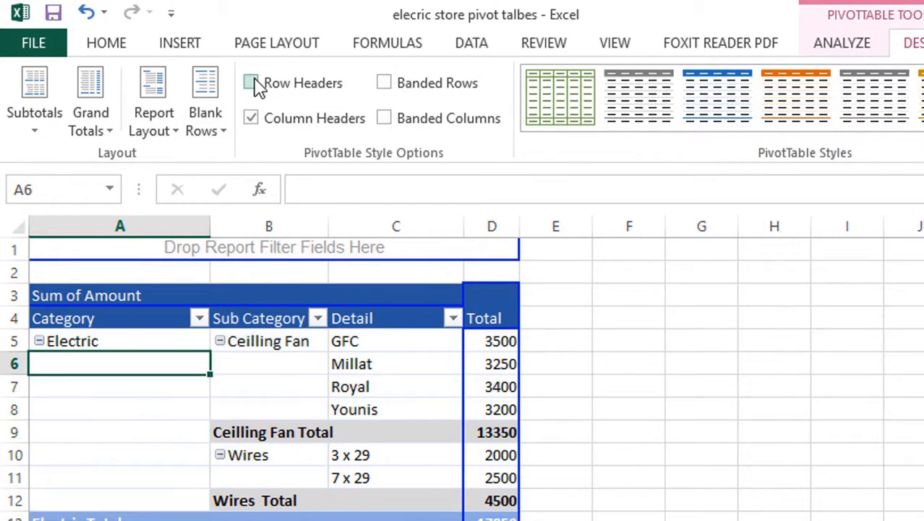
click(252, 83)
click(253, 83)
click(253, 83)
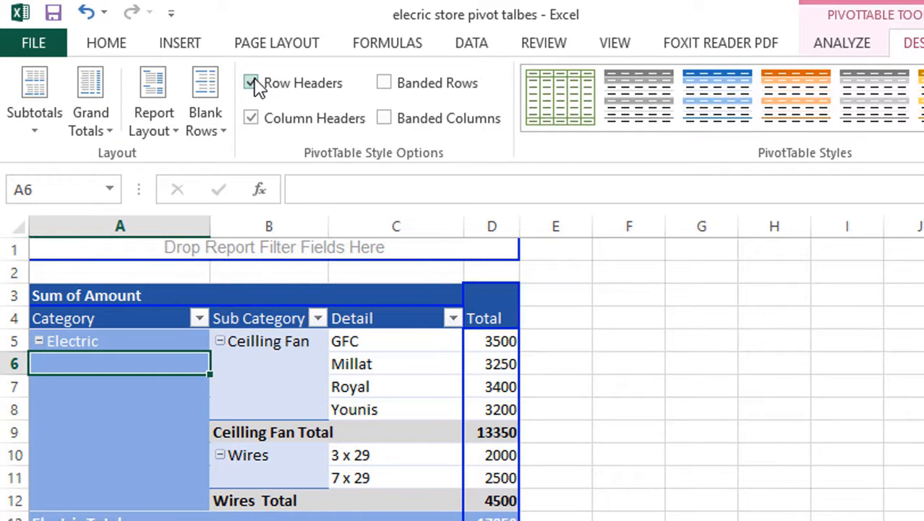
click(252, 84)
click(252, 84)
click(252, 83)
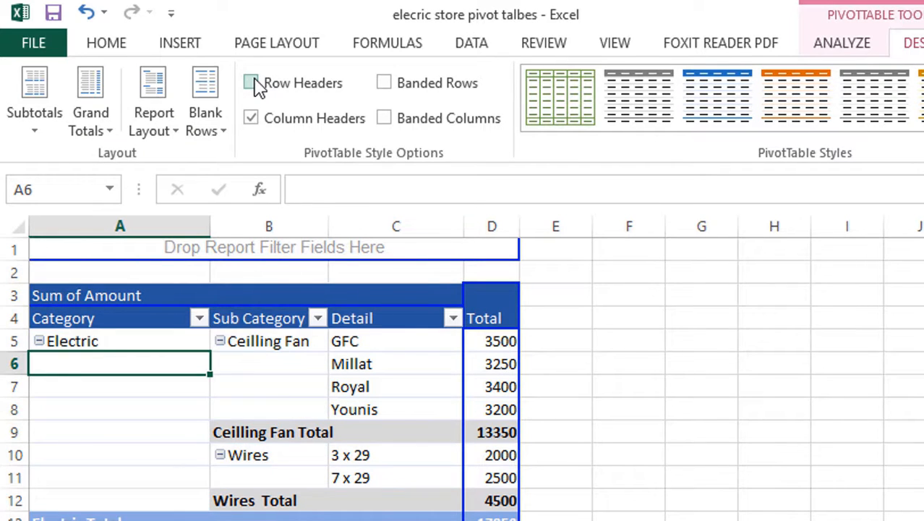
click(252, 83)
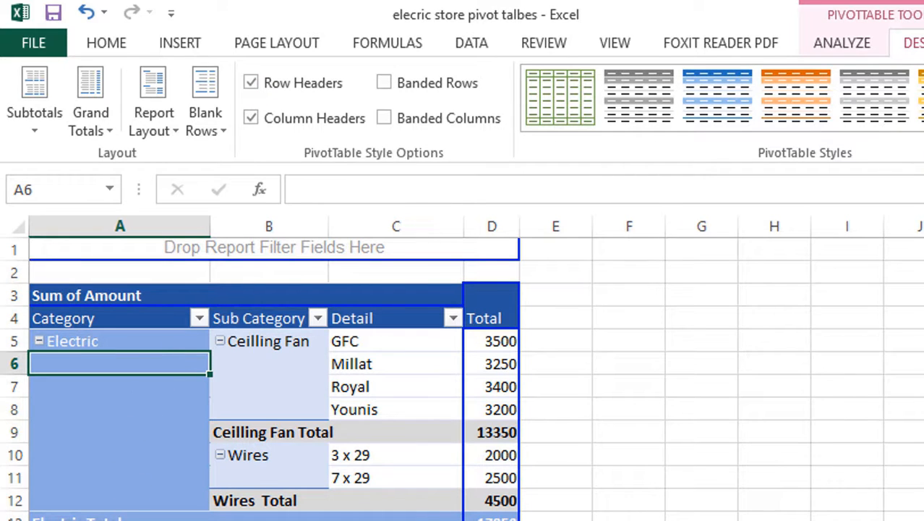
click(255, 83)
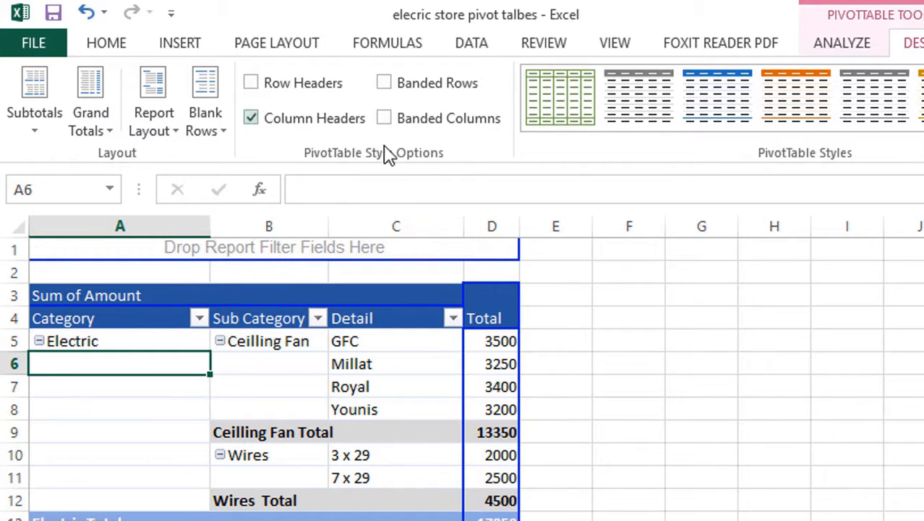
Switch the Column Headers style option off and back on to compare the heading formatting.
click(251, 118)
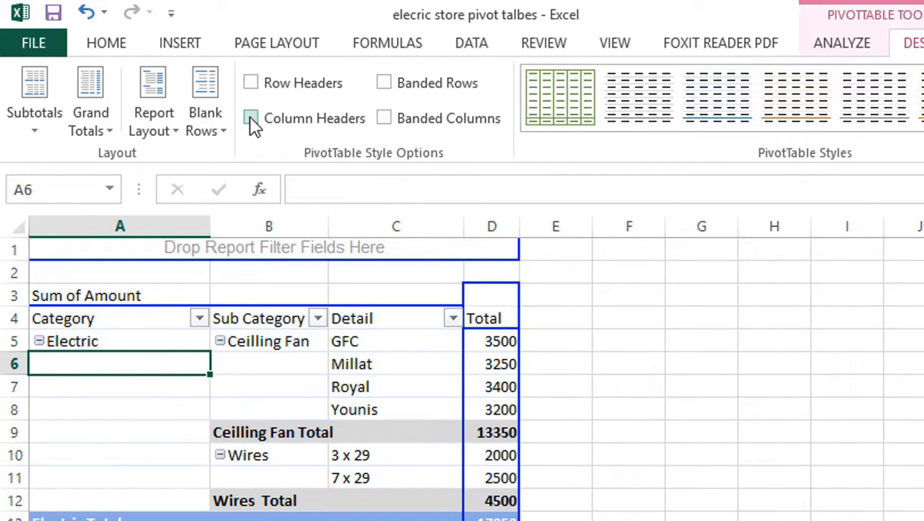
click(251, 119)
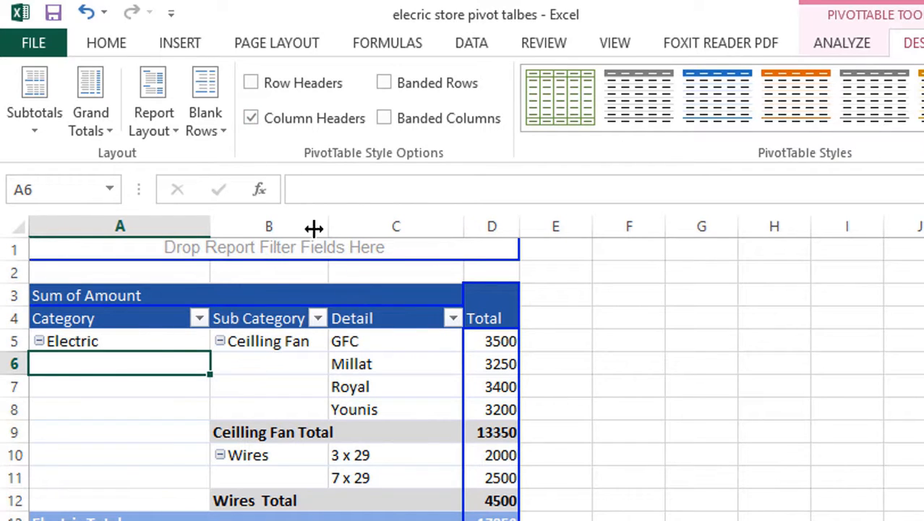
click(251, 119)
click(251, 119)
Toggle Banded Rows and Banded Columns to compare their borders in the pivot table, leaving both switched off.
click(384, 84)
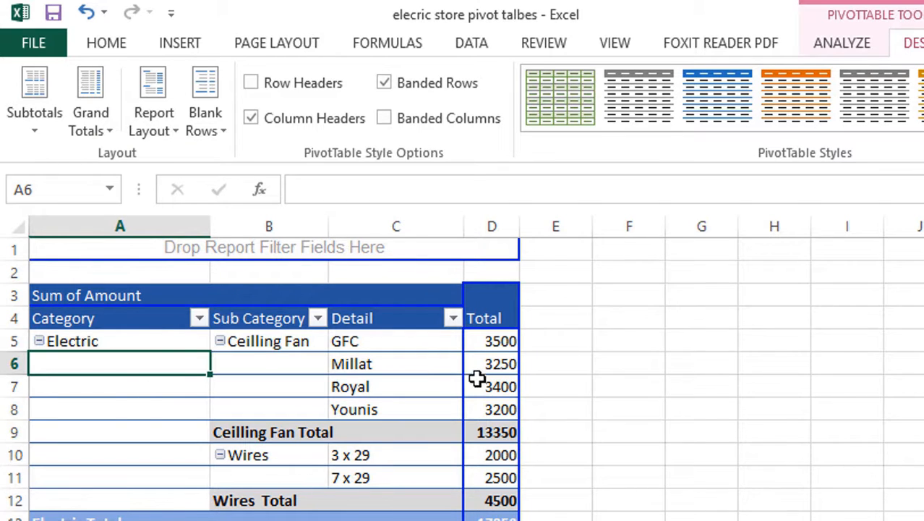
click(384, 83)
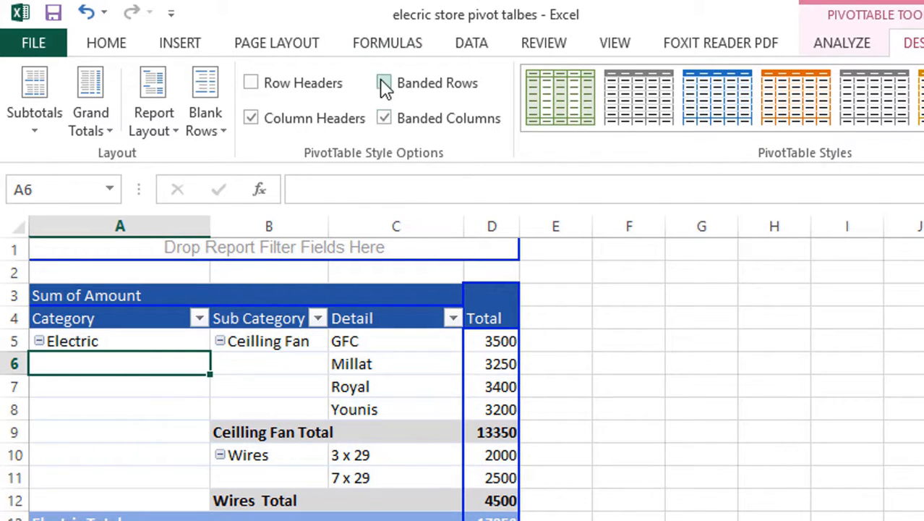
click(383, 82)
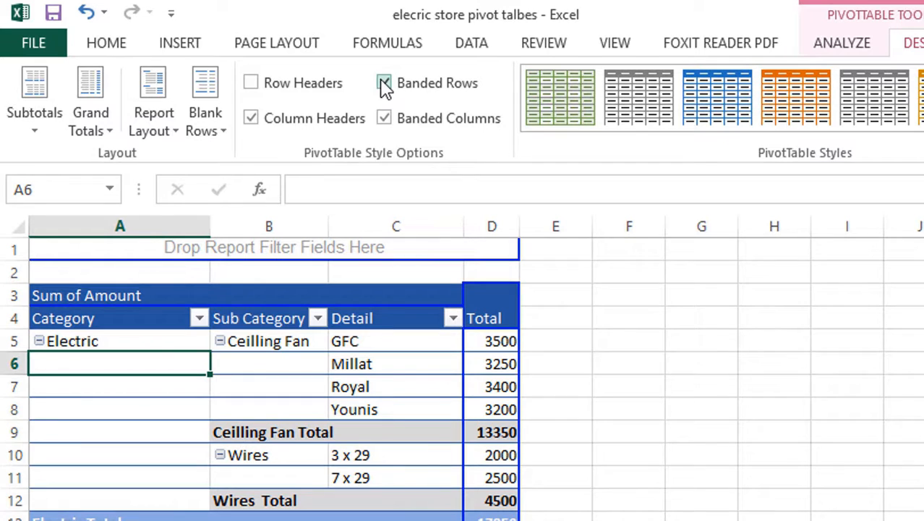
click(387, 121)
click(385, 120)
click(386, 120)
click(385, 120)
scroll(418, 274, down, 2)
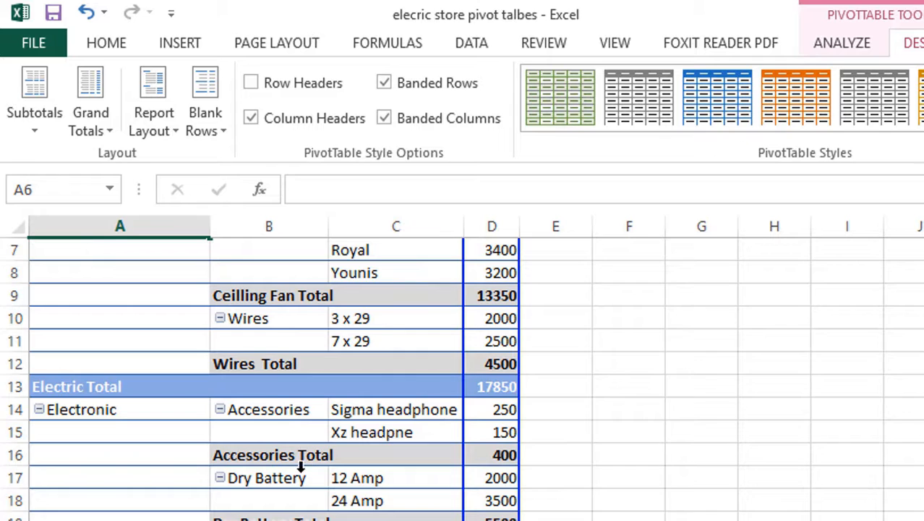
scroll(300, 466, up, 2)
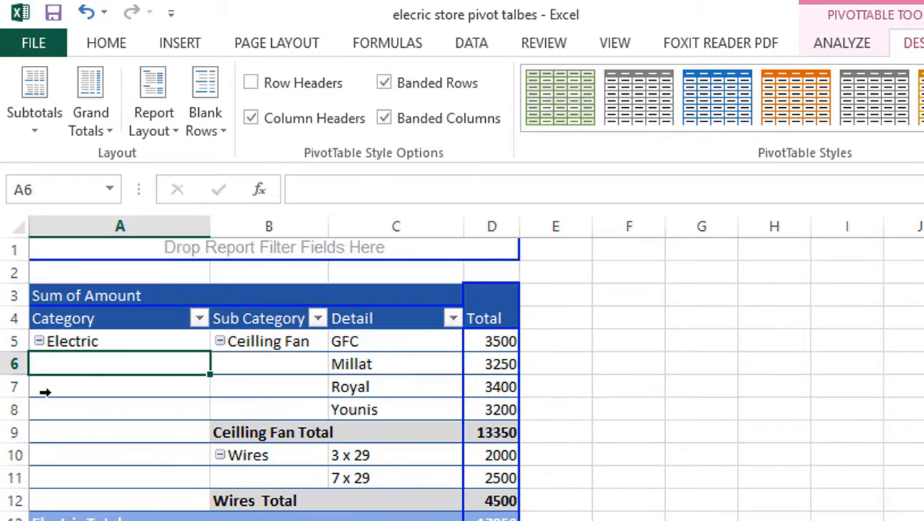
click(385, 120)
click(386, 121)
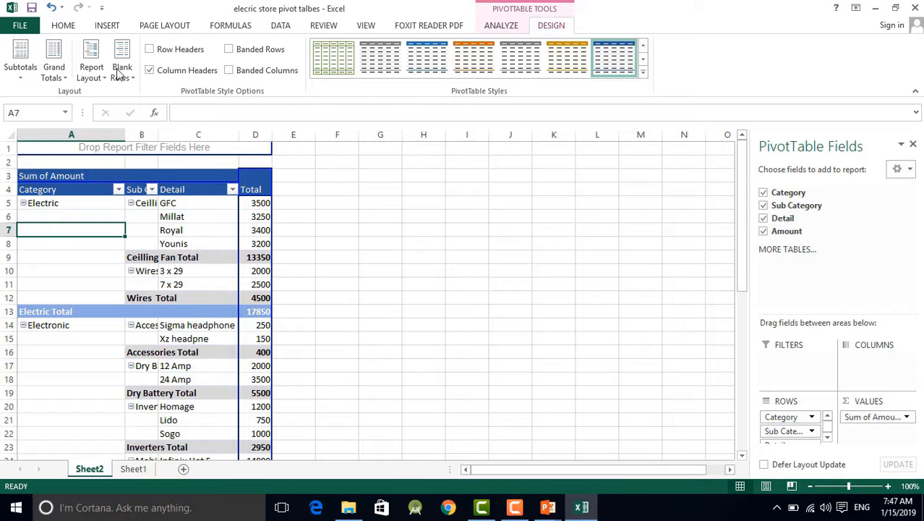
Inspect the Electric amounts and subtotals, and hide all subtotals throughout the pivot table.
click(255, 260)
click(255, 310)
click(249, 259)
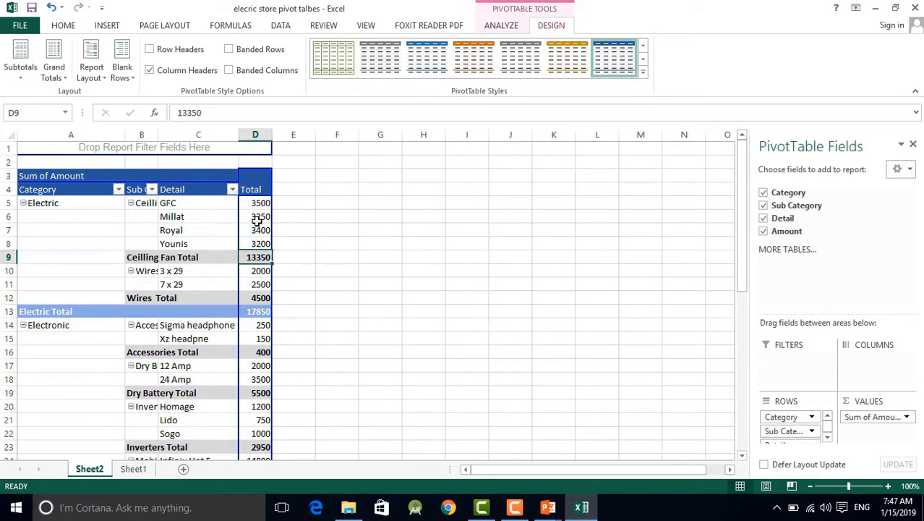
click(258, 220)
click(258, 284)
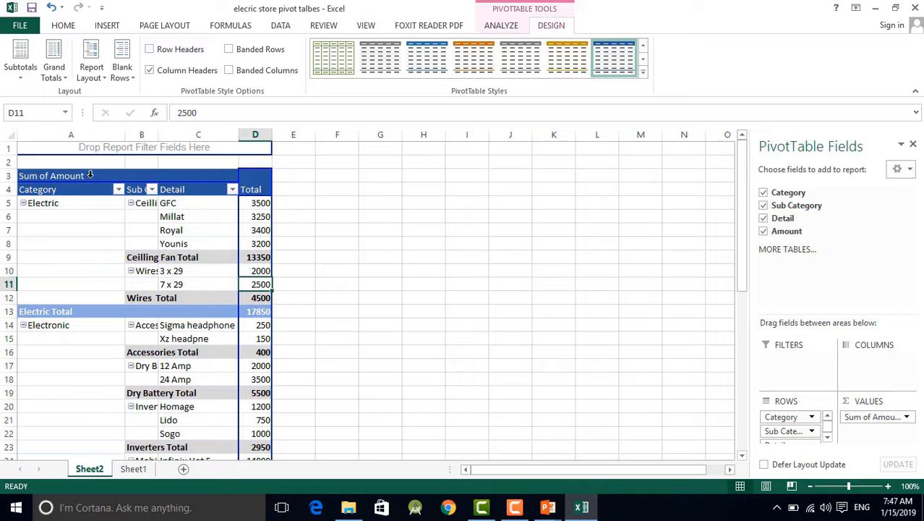
click(22, 72)
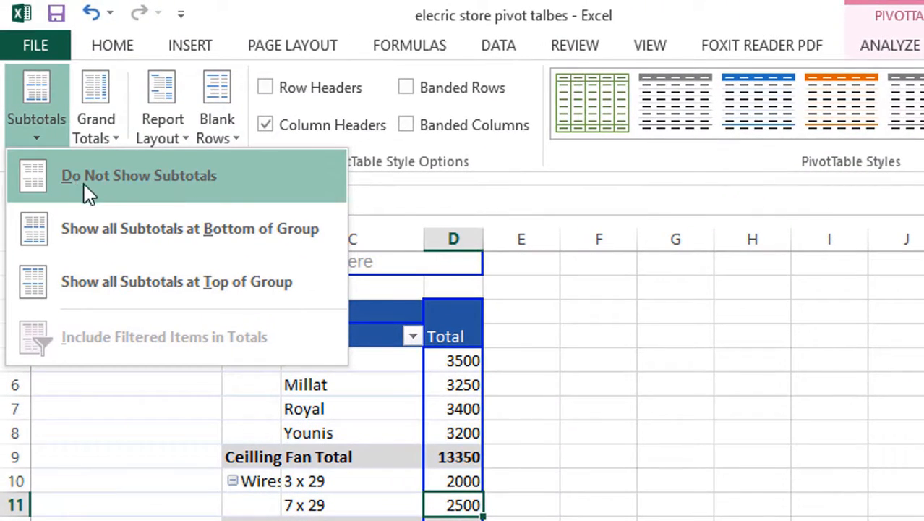
click(174, 171)
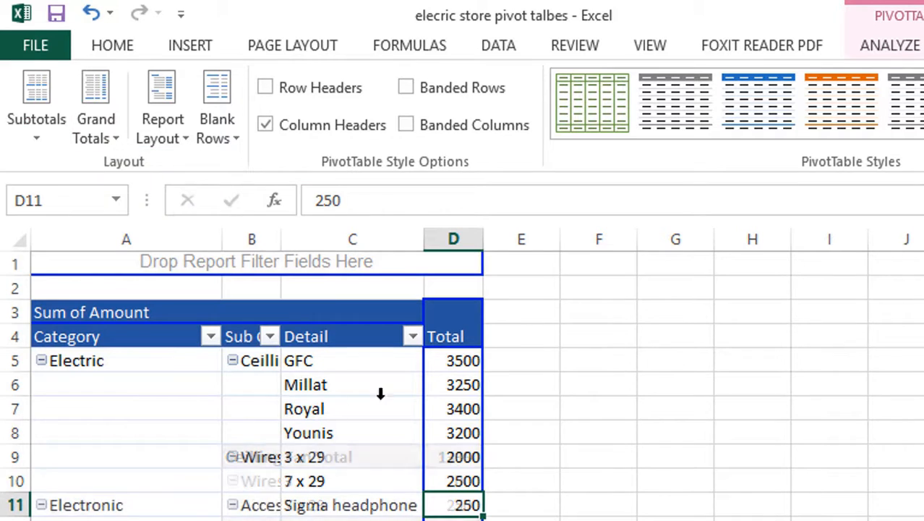
scroll(463, 439, down, 5)
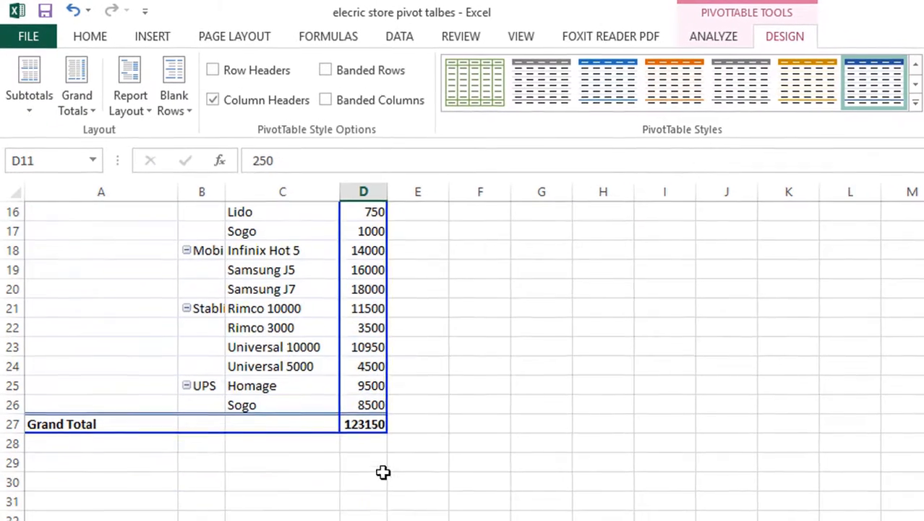
scroll(383, 472, down, 1)
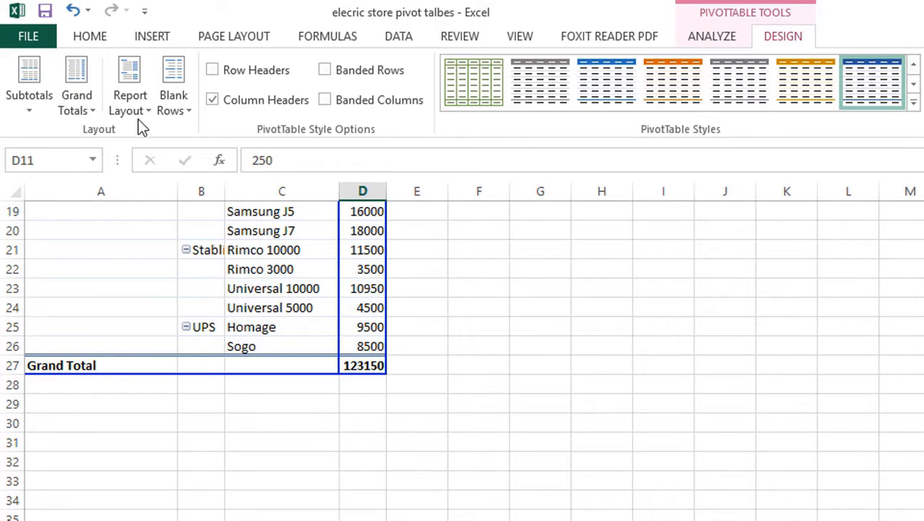
Turn grand totals off for rows and columns, and check the pivot table from start to end.
click(78, 105)
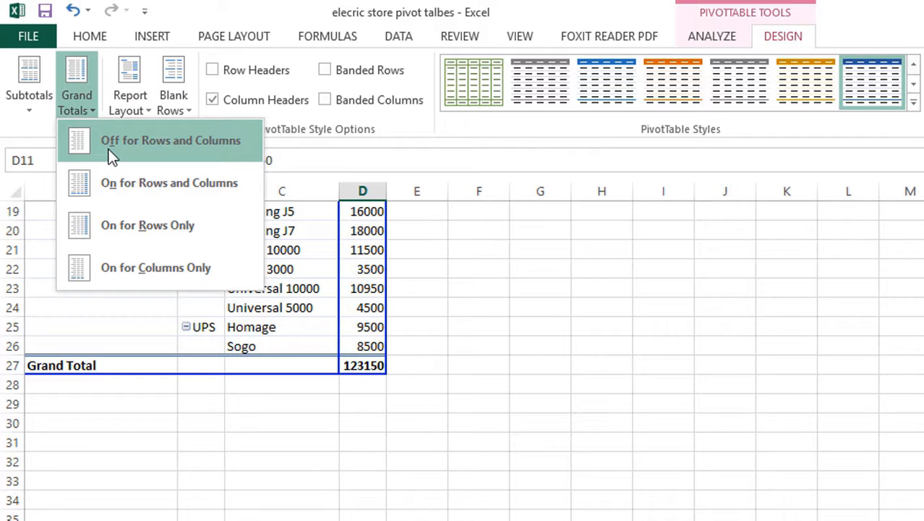
click(165, 144)
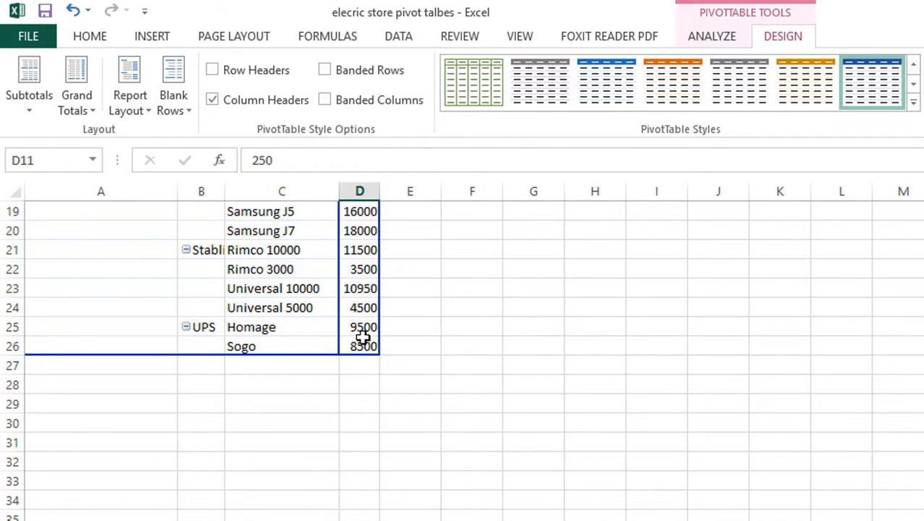
scroll(365, 337, up, 5)
scroll(364, 338, up, 1)
scroll(365, 340, down, 5)
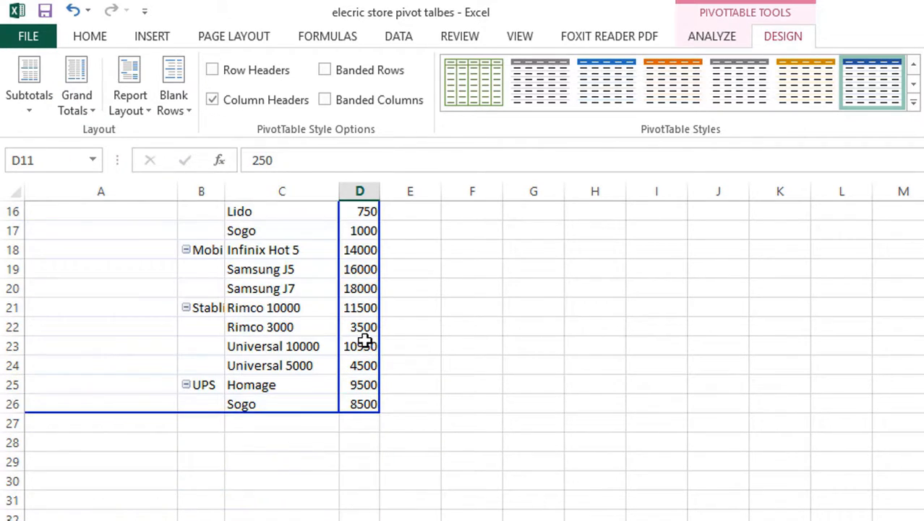
scroll(365, 340, up, 3)
Turn grand totals on for rows and columns, and check the end of the pivot table.
click(84, 99)
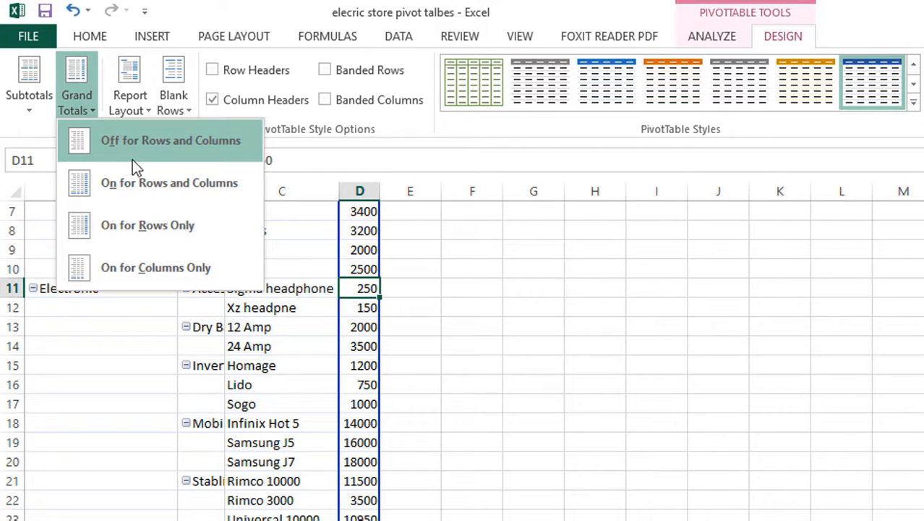
click(188, 183)
scroll(392, 241, down, 2)
scroll(405, 249, up, 3)
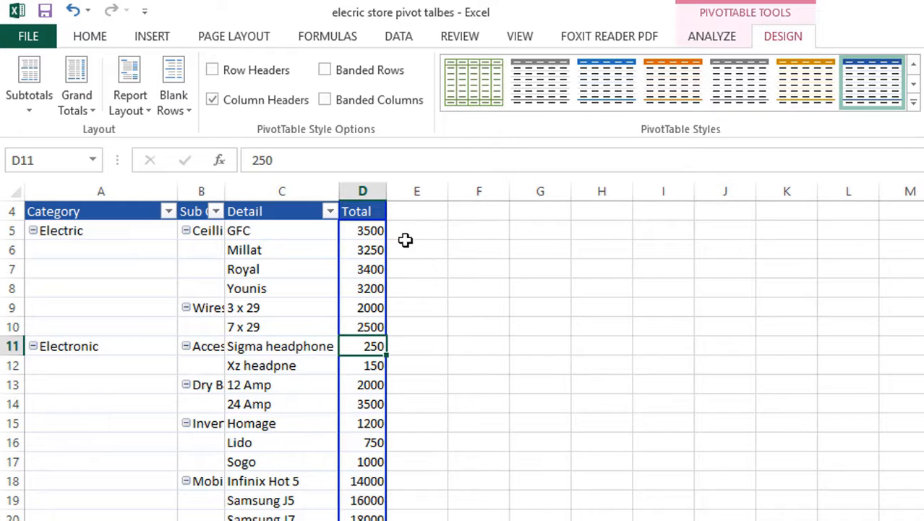
scroll(463, 290, down, 5)
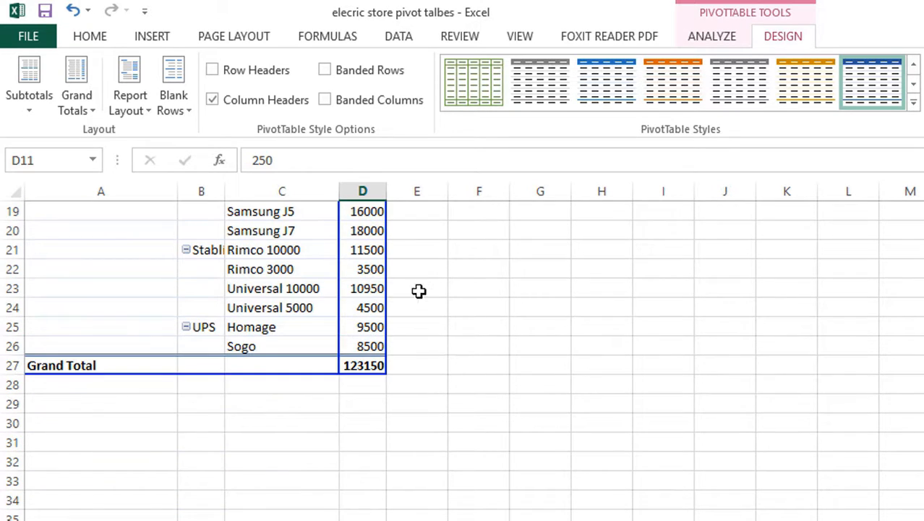
Show all subtotals at the bottom of each group in the pivot table.
scroll(419, 290, up, 6)
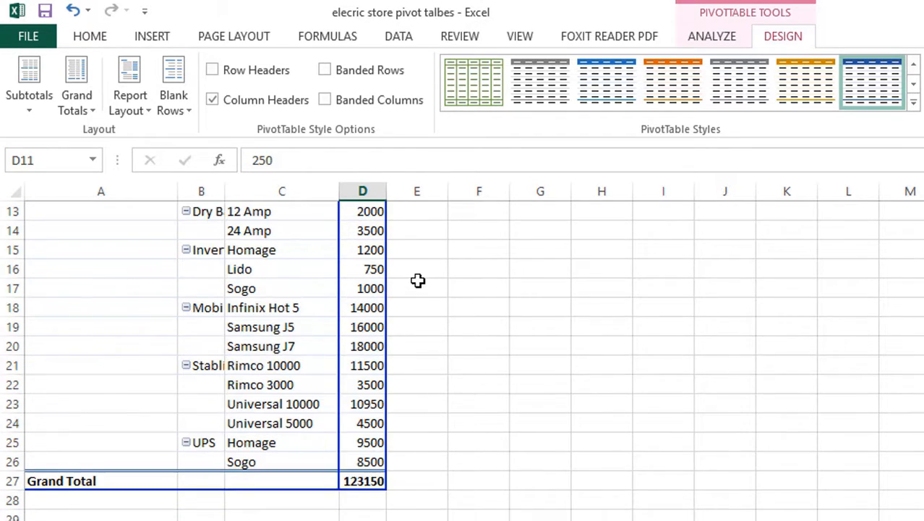
click(29, 101)
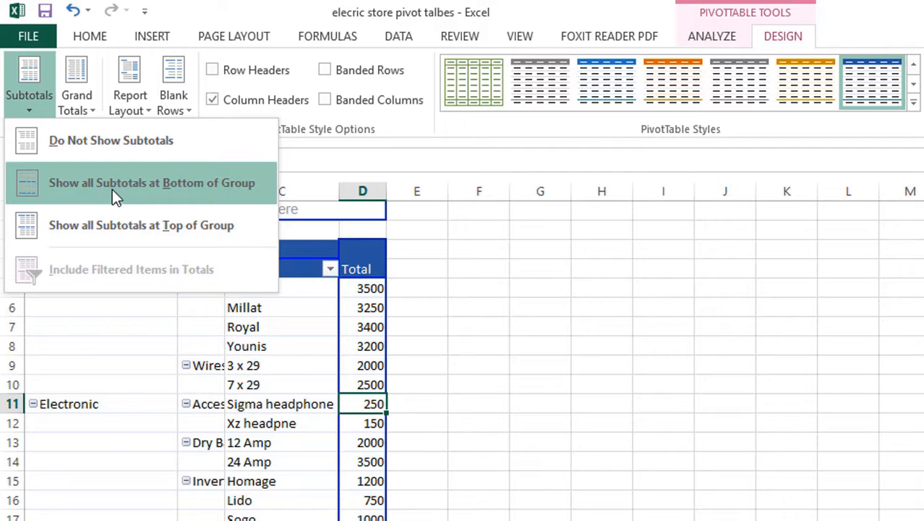
click(202, 183)
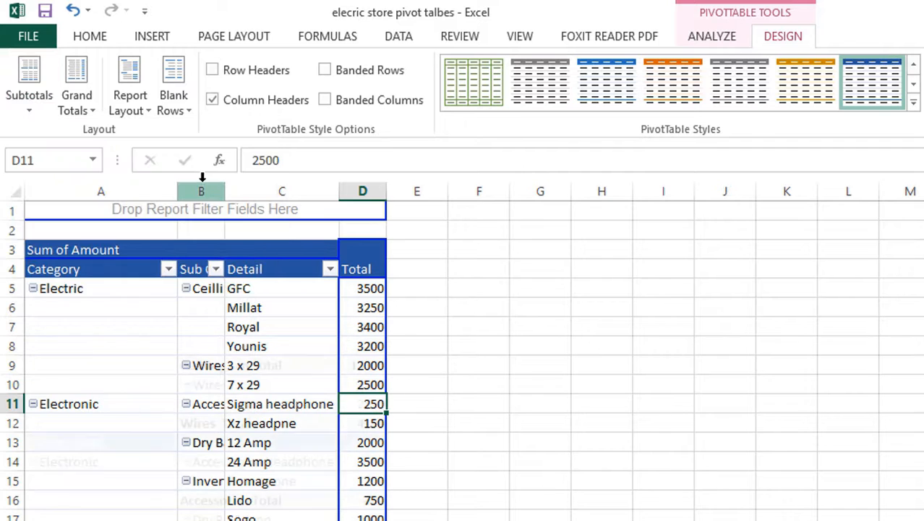
Check the subtotals at the bottom of the Electric and Electronic groups in the pivot table.
scroll(535, 383, down, 2)
click(346, 346)
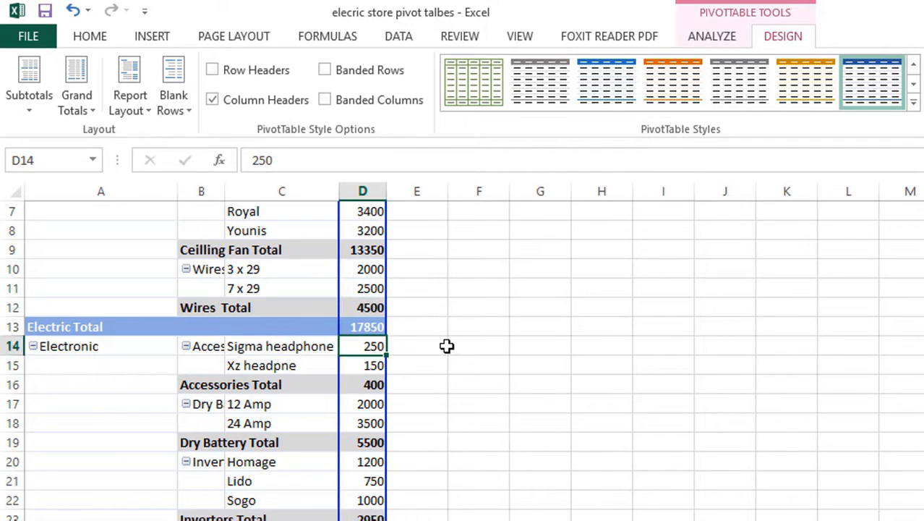
scroll(446, 346, up, 2)
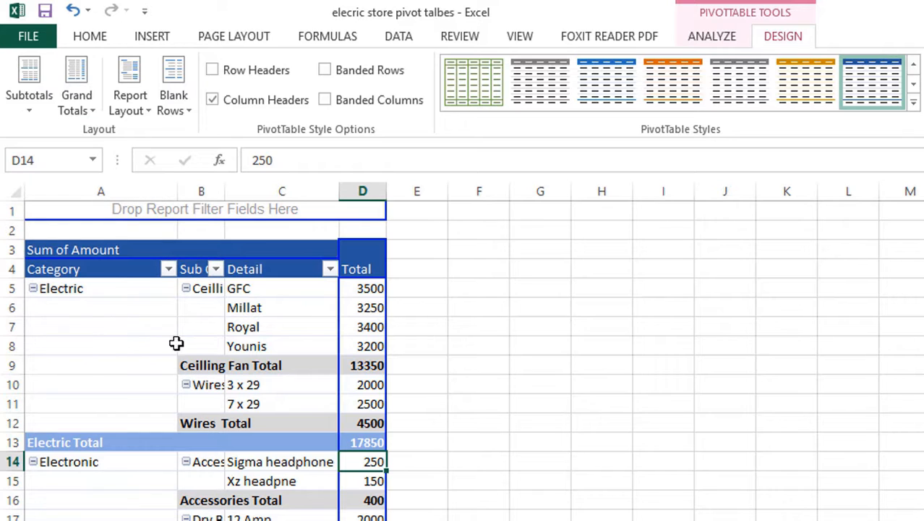
Show the pivot table in compact form and look through its rows to the end.
click(150, 108)
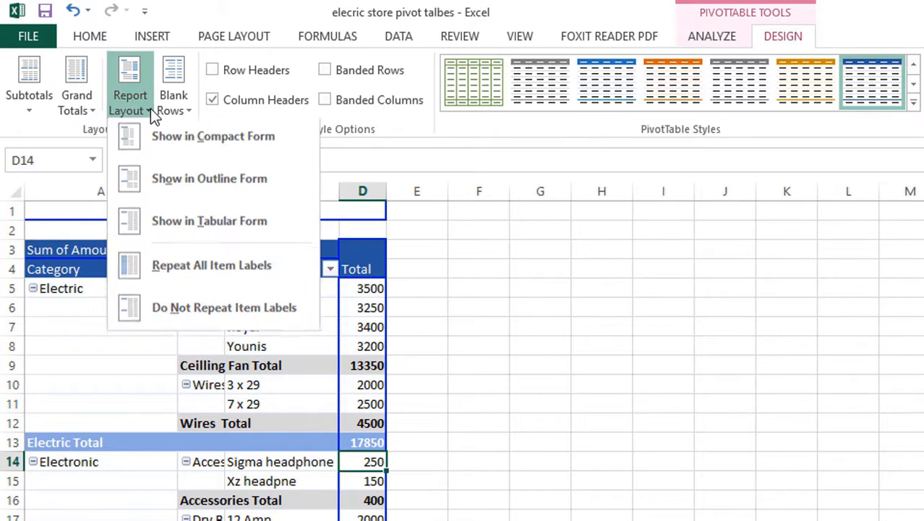
click(519, 263)
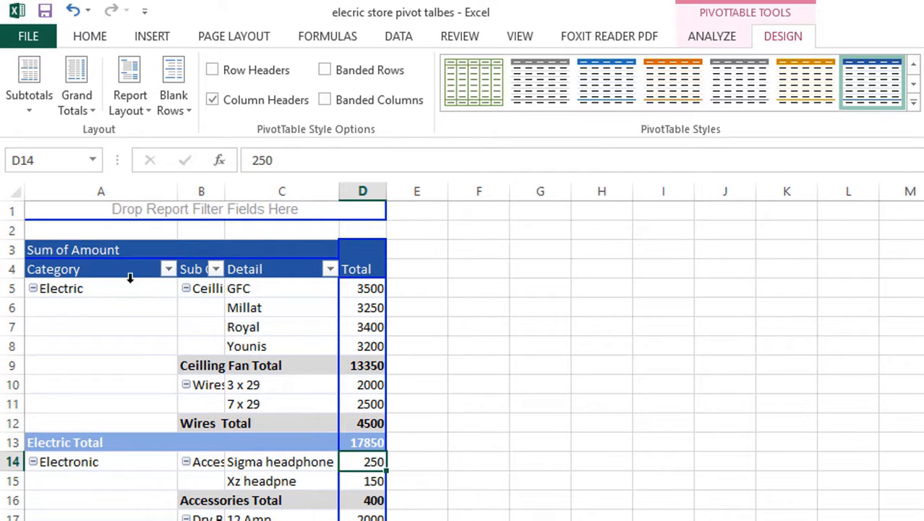
click(141, 115)
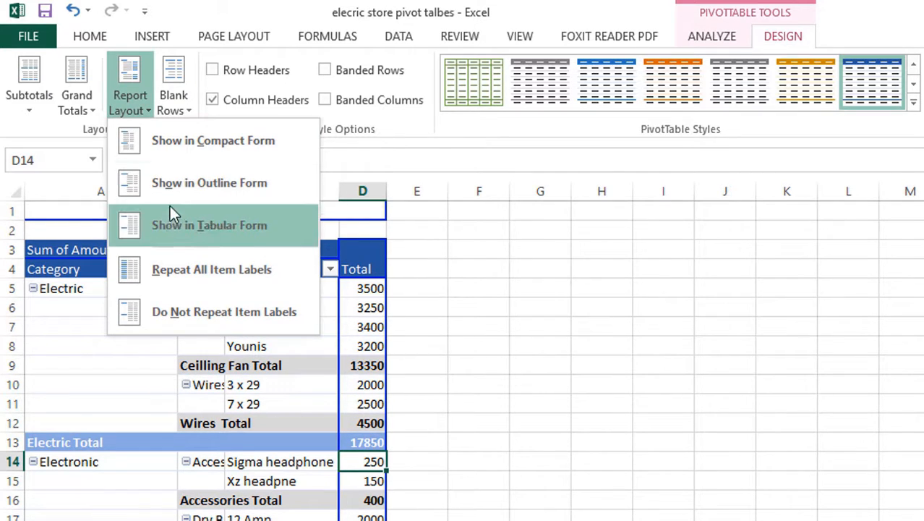
click(177, 142)
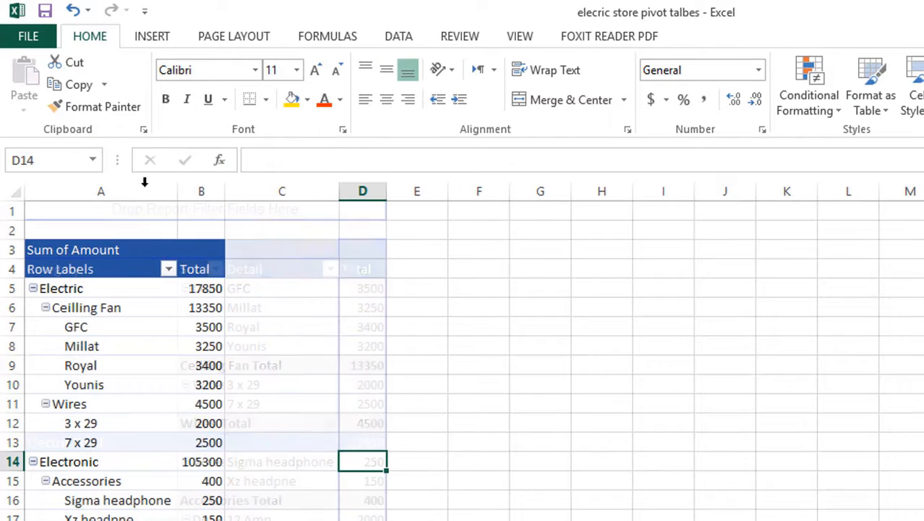
click(526, 446)
click(49, 423)
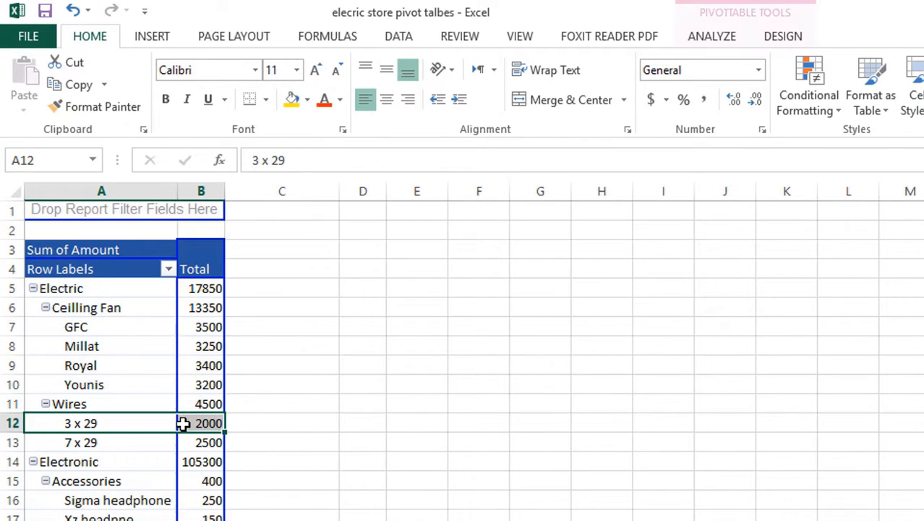
click(133, 368)
scroll(381, 375, down, 9)
scroll(382, 421, up, 9)
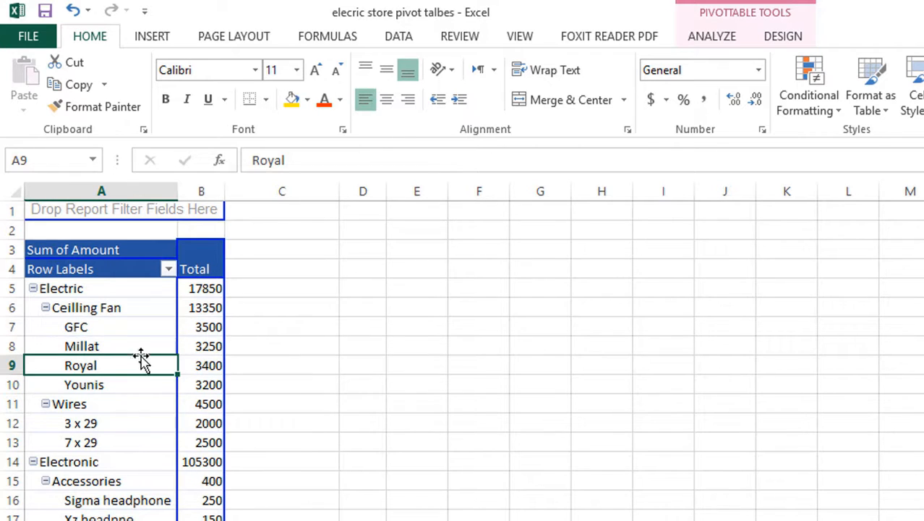
Show the pivot table in outline form and look through its rows.
click(110, 328)
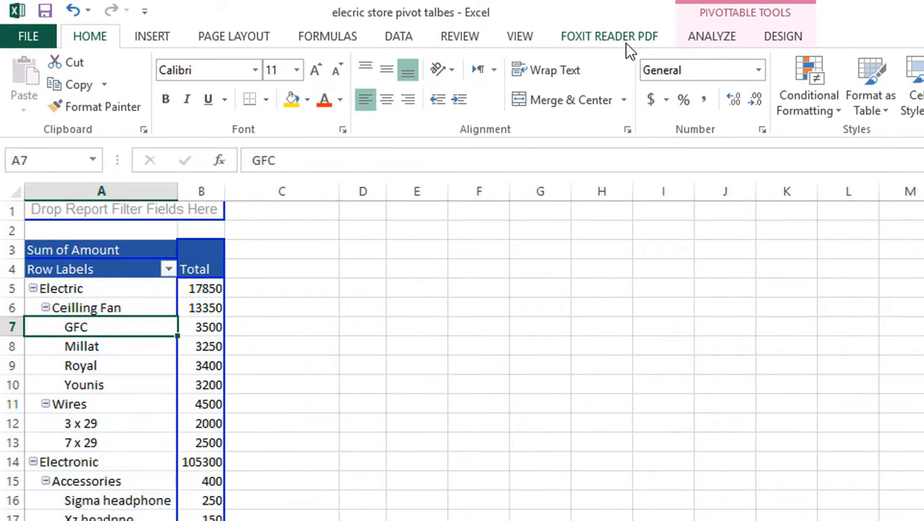
click(788, 38)
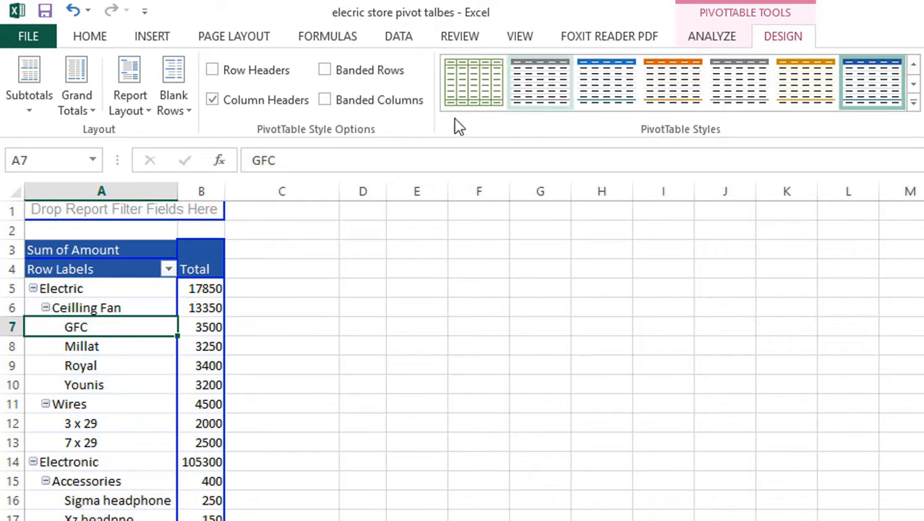
click(126, 105)
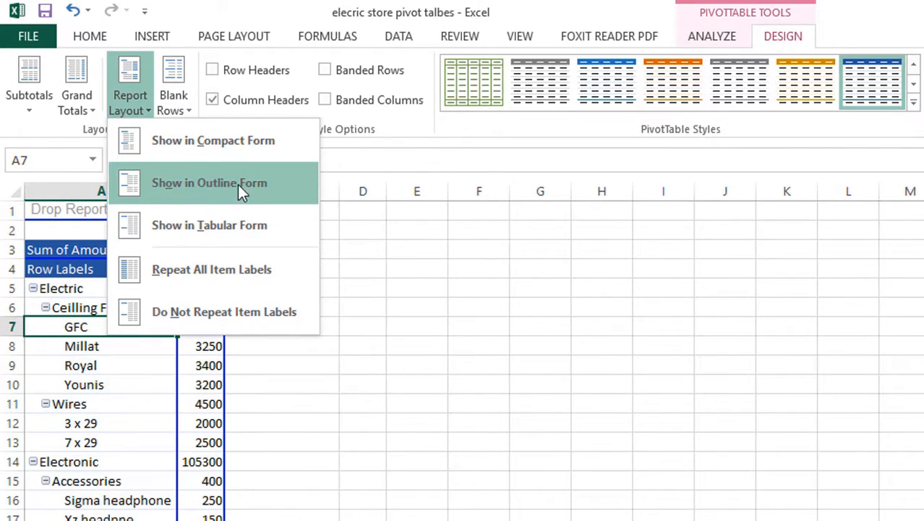
click(281, 183)
scroll(354, 311, down, 6)
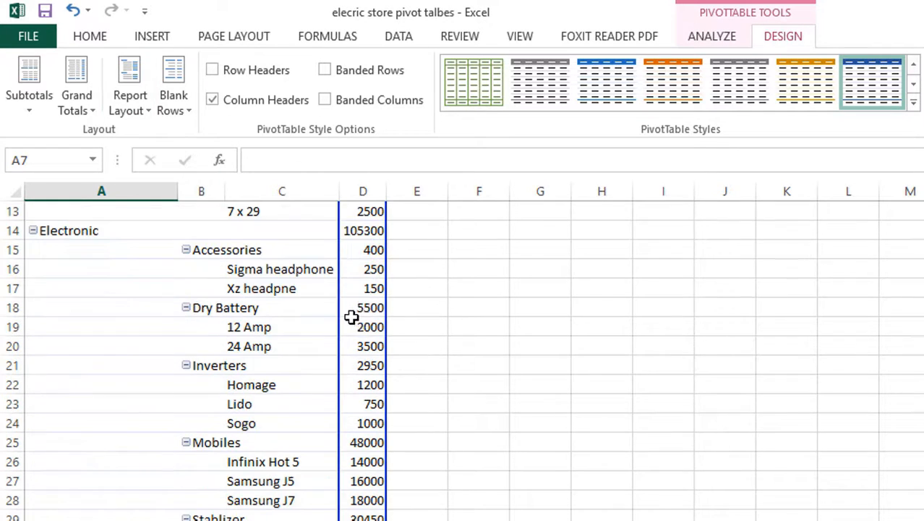
scroll(360, 449, down, 1)
scroll(344, 427, up, 7)
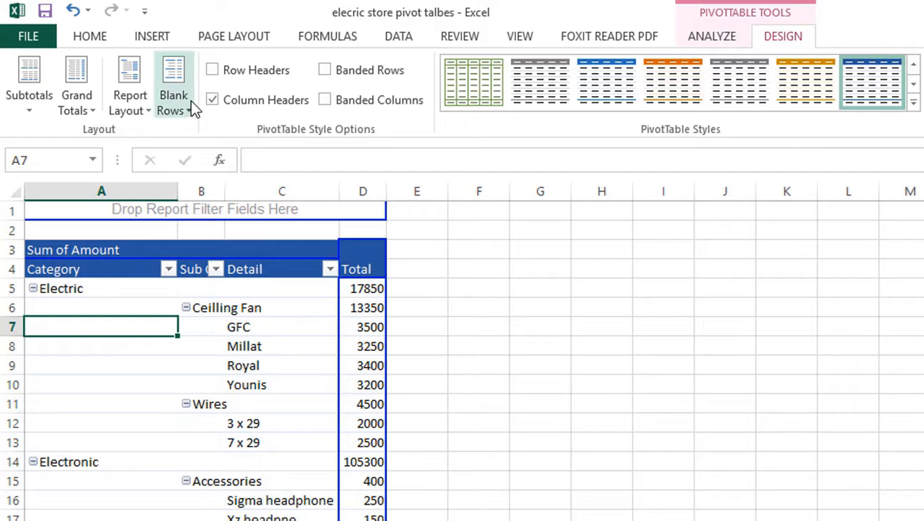
Show the pivot table in tabular form and check it down to the grand total.
click(138, 104)
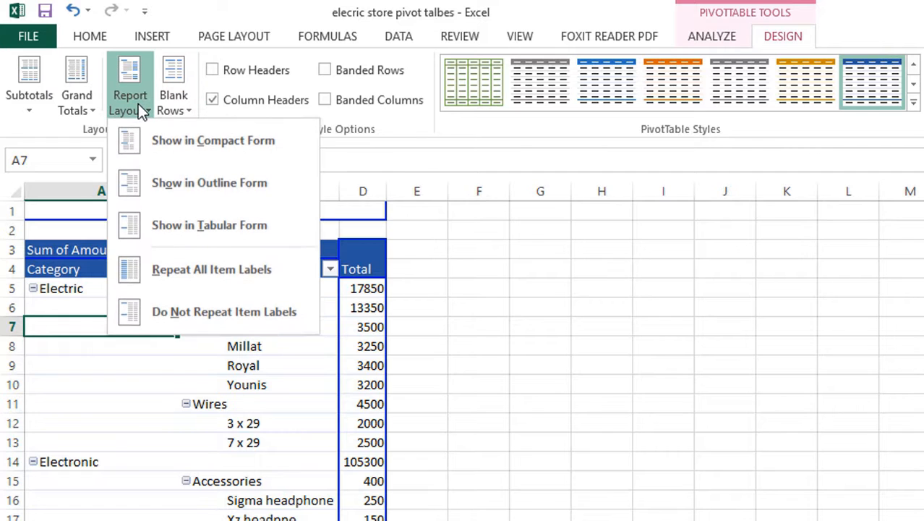
click(179, 224)
scroll(302, 386, down, 3)
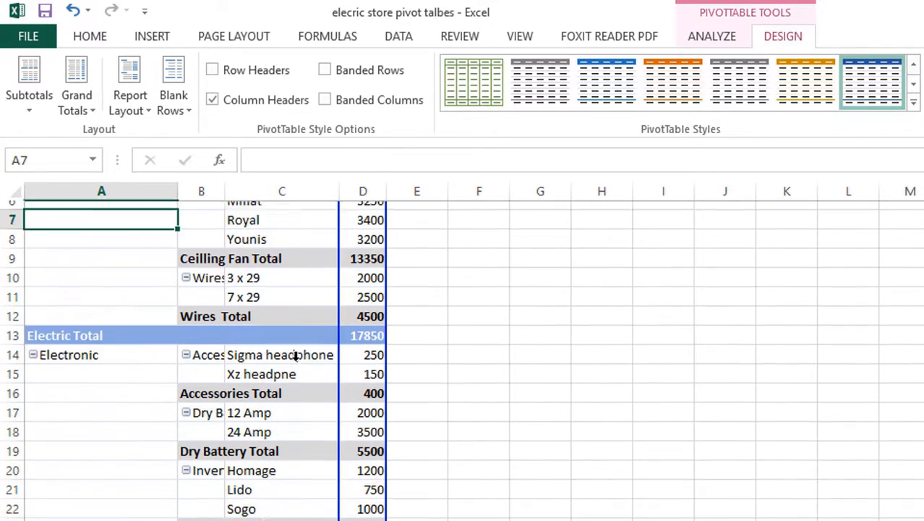
scroll(302, 386, down, 5)
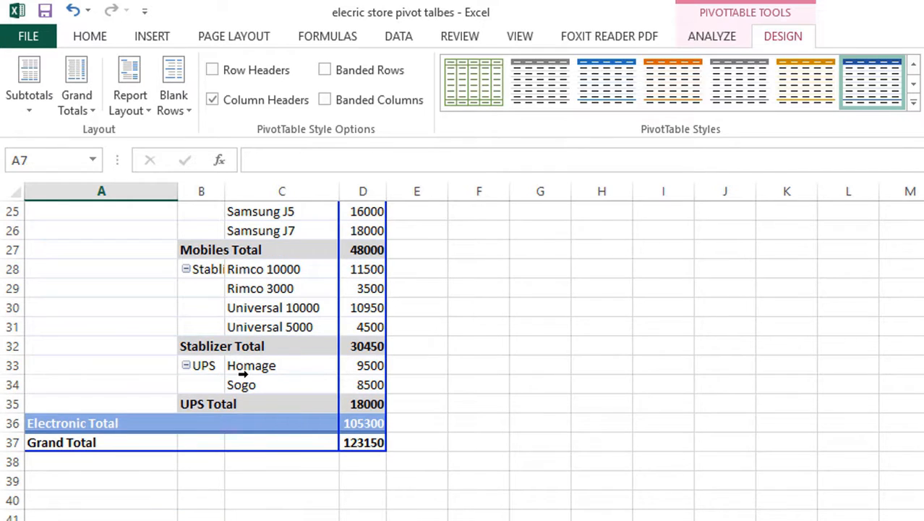
scroll(282, 292, up, 8)
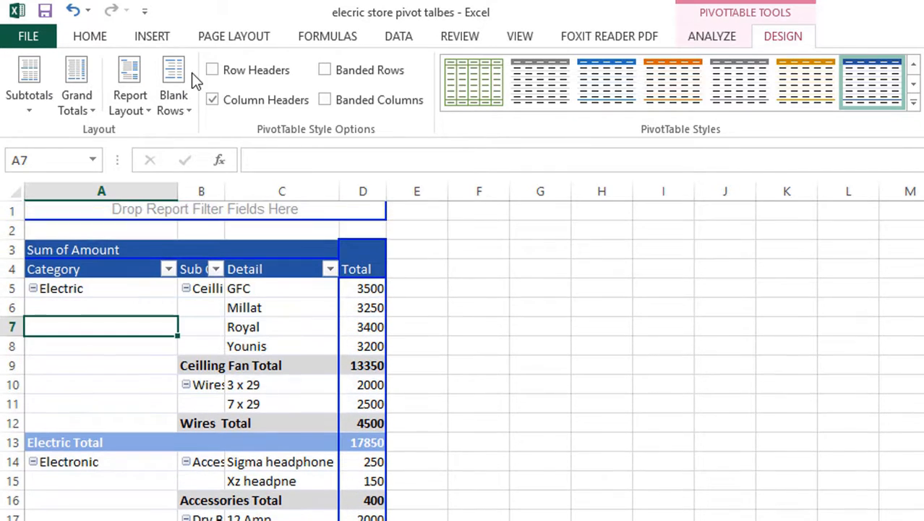
Examine the empty Category cells beneath the Electric label in the pivot table.
click(175, 97)
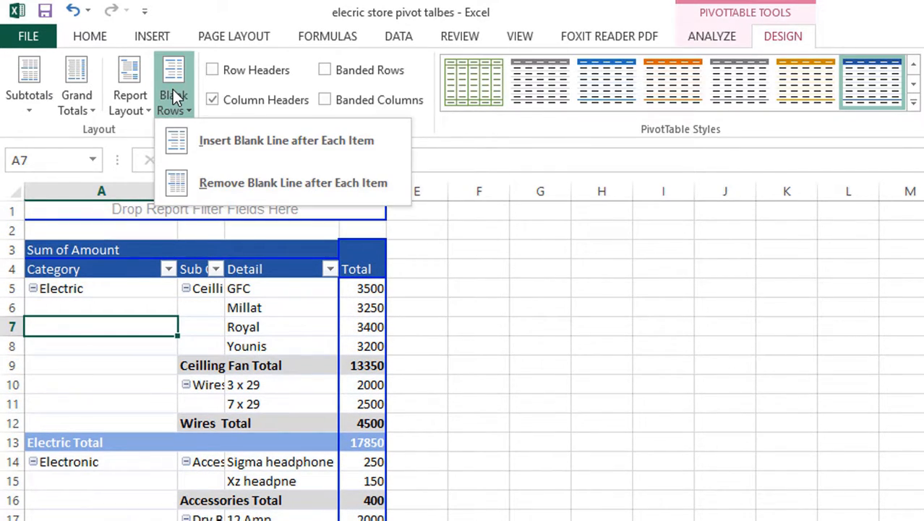
click(127, 89)
click(126, 86)
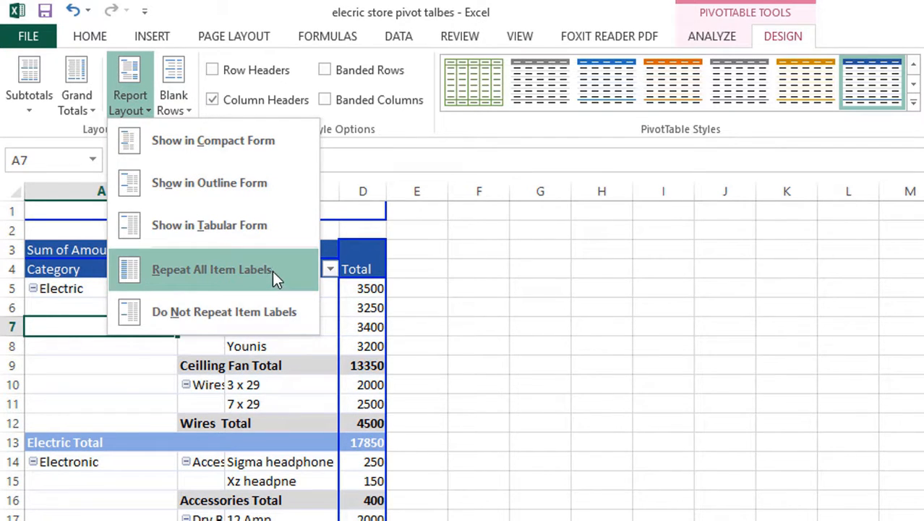
click(62, 293)
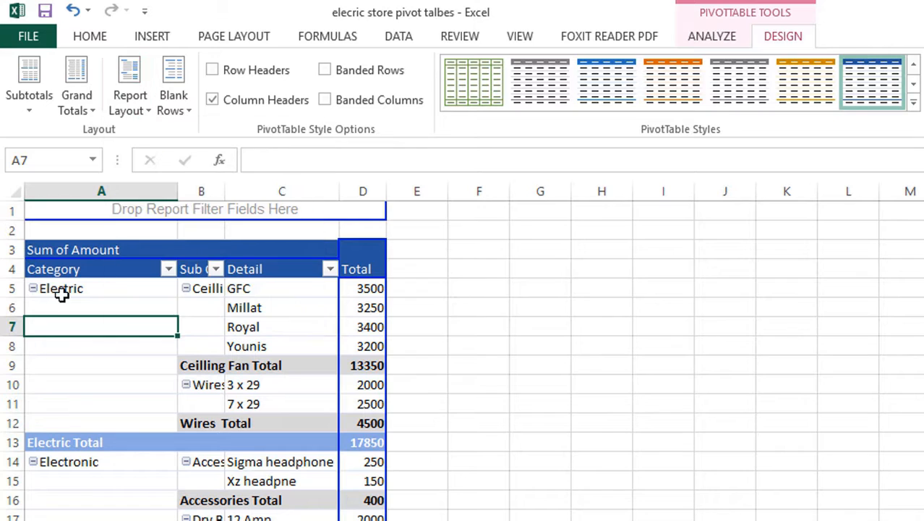
click(62, 293)
key(Down)
key(Down)
key(Down)
key(Down)
key(Down)
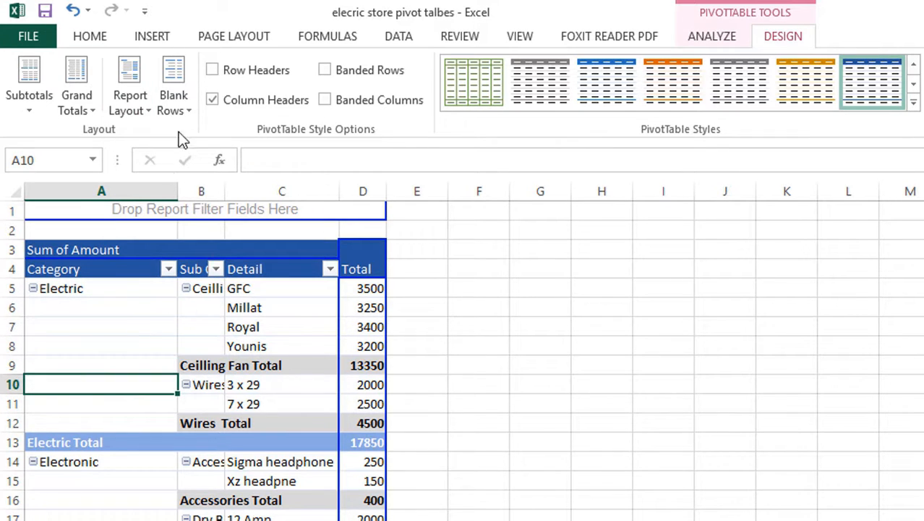
Repeat all item labels in the pivot table and inspect the Category and Sub Category labels.
click(135, 99)
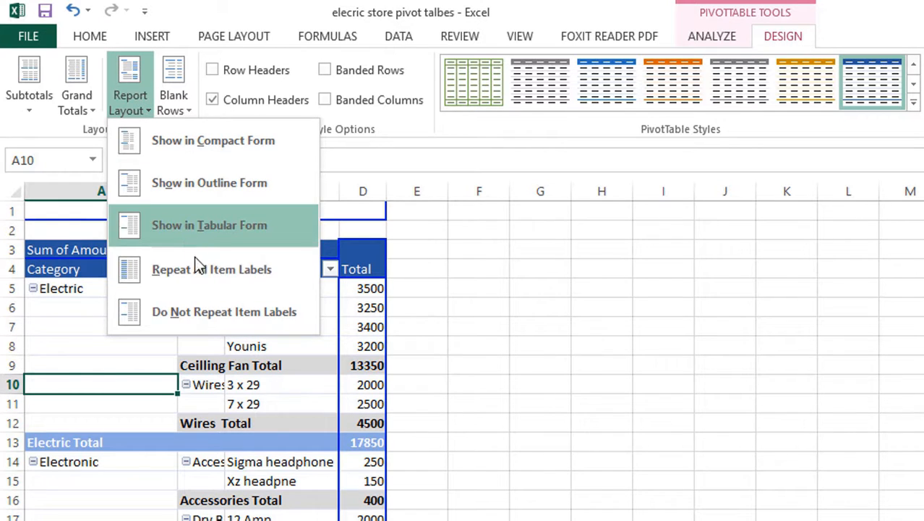
click(235, 275)
click(154, 343)
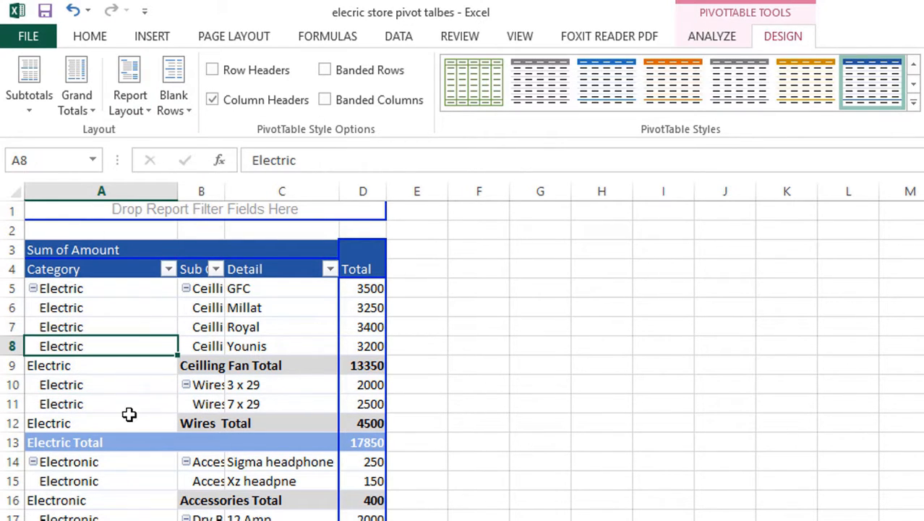
click(87, 389)
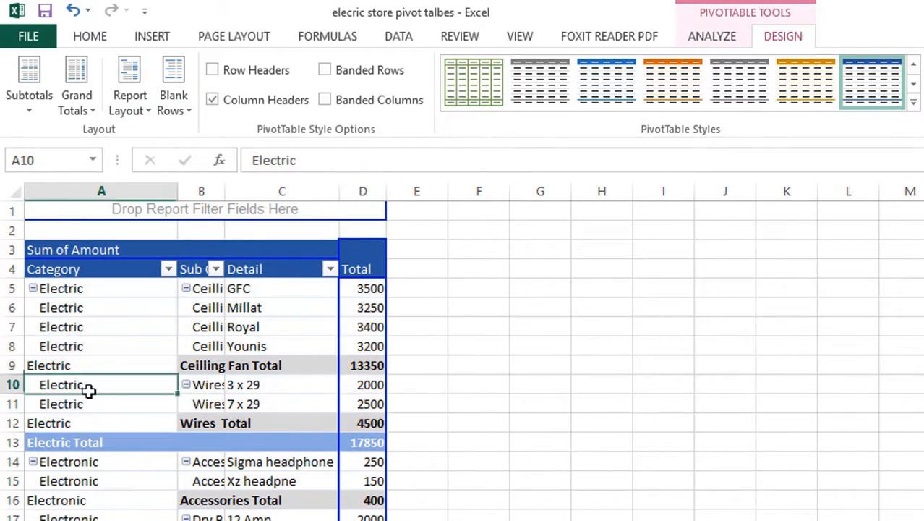
click(202, 308)
click(206, 346)
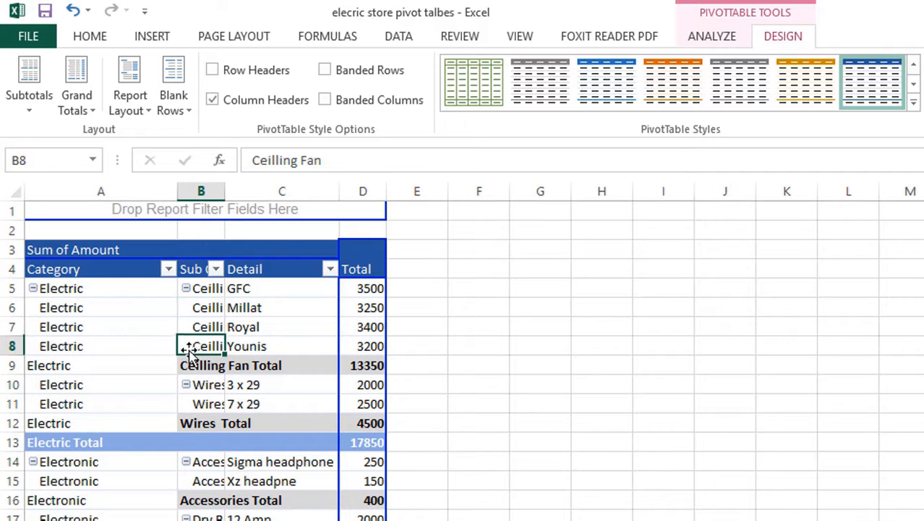
click(78, 327)
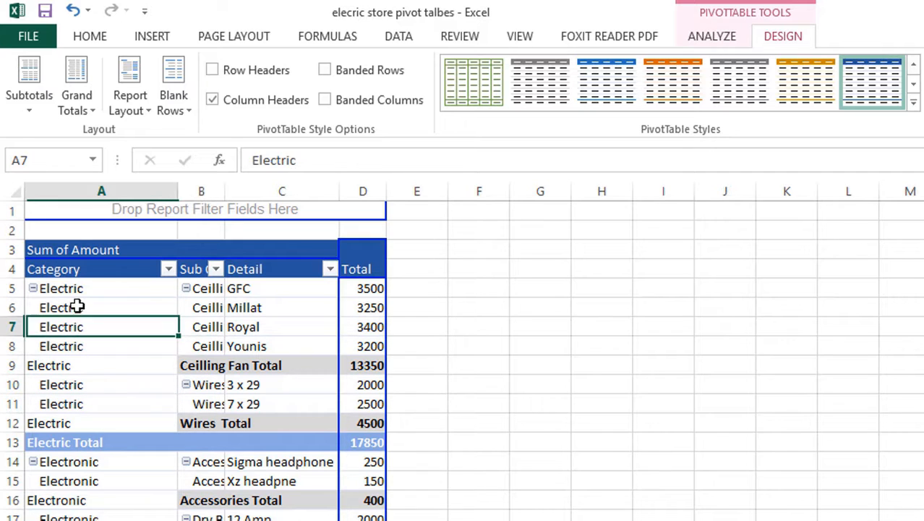
Set the pivot table to not repeat item labels and select its sub category subtotals.
click(127, 102)
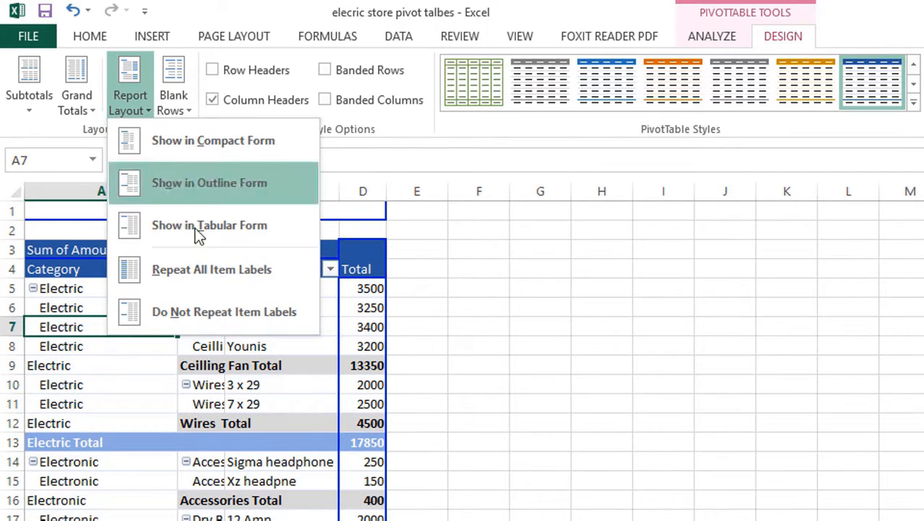
click(205, 309)
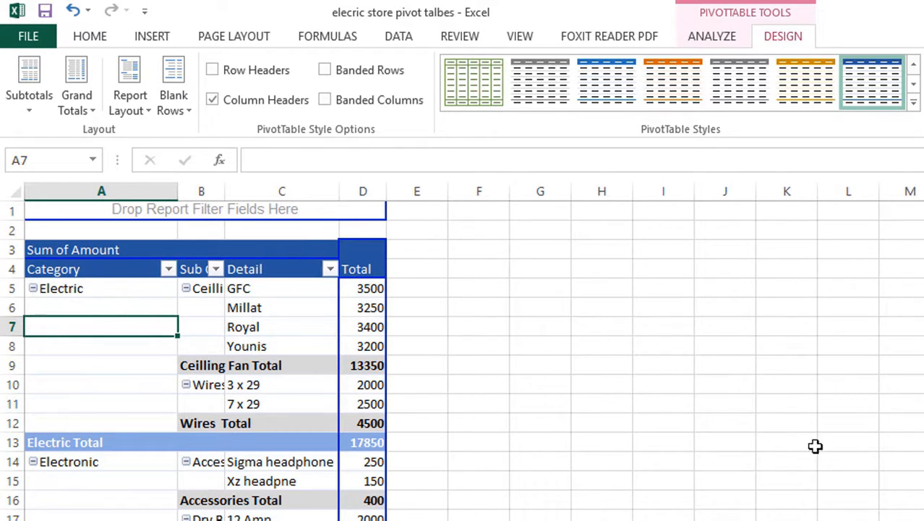
click(246, 420)
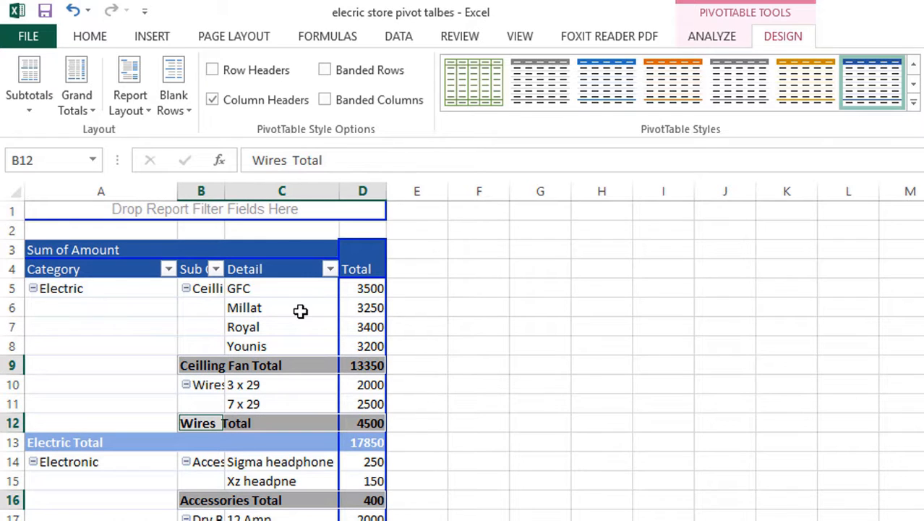
Insert a blank line after each item in the pivot table and inspect the blank rows between groups.
click(141, 111)
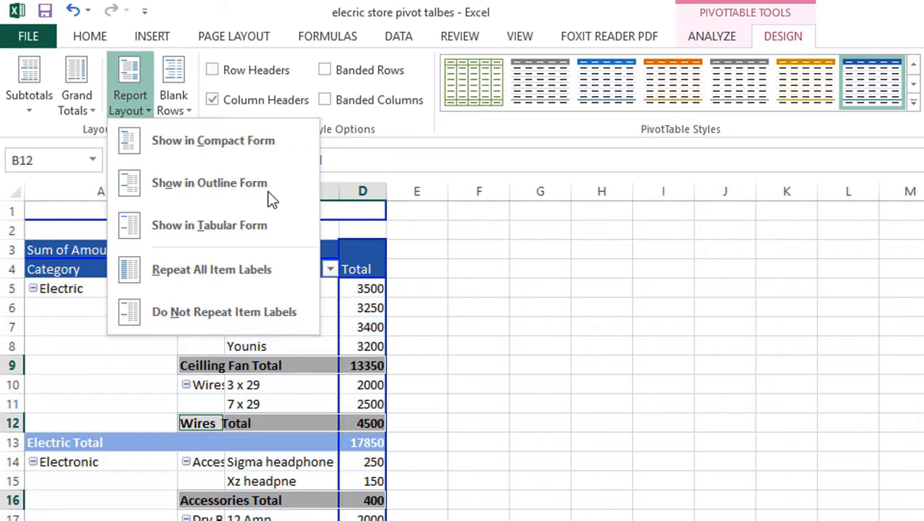
click(181, 99)
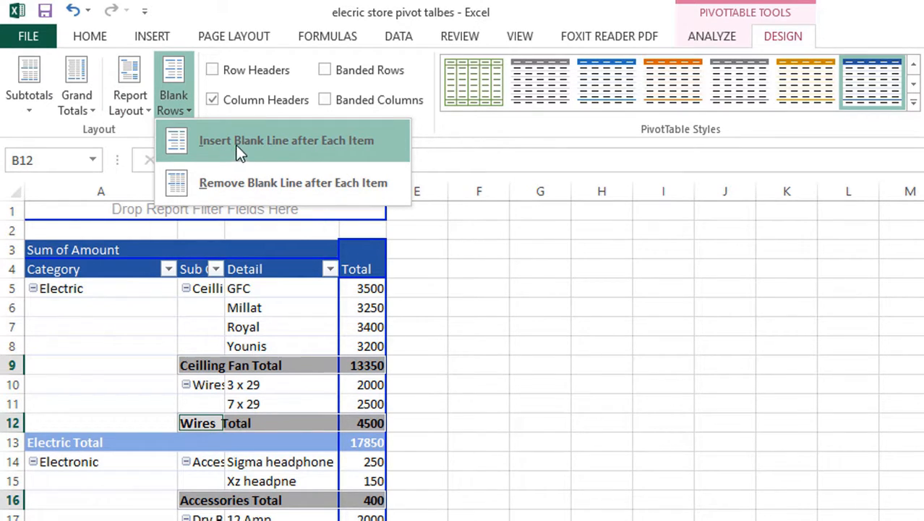
click(319, 141)
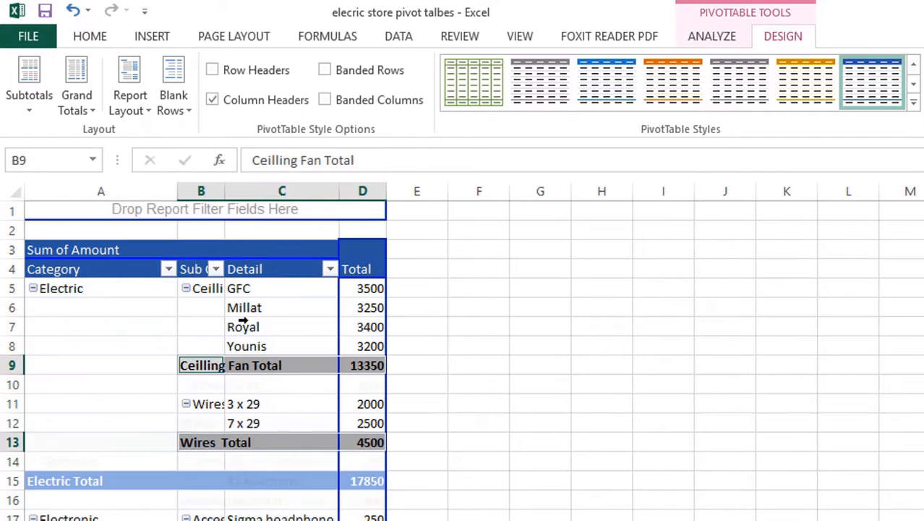
click(253, 385)
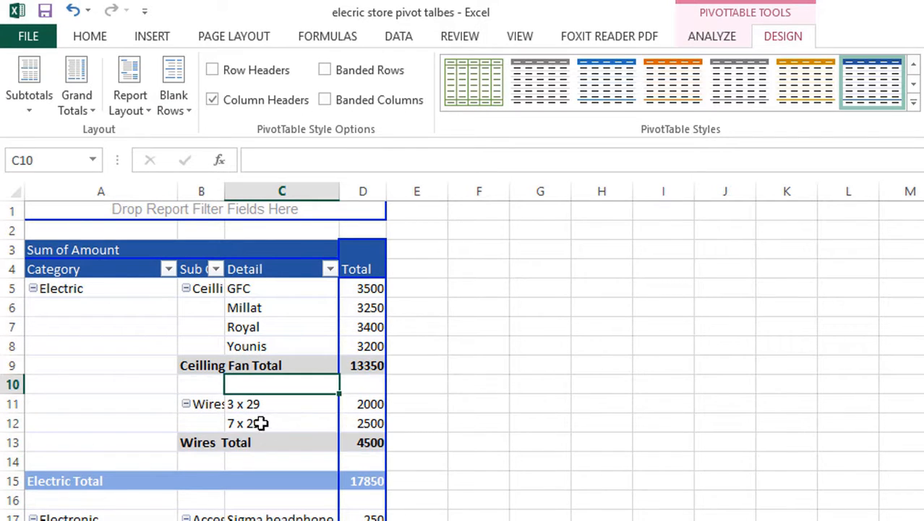
click(209, 463)
click(250, 462)
scroll(253, 455, down, 4)
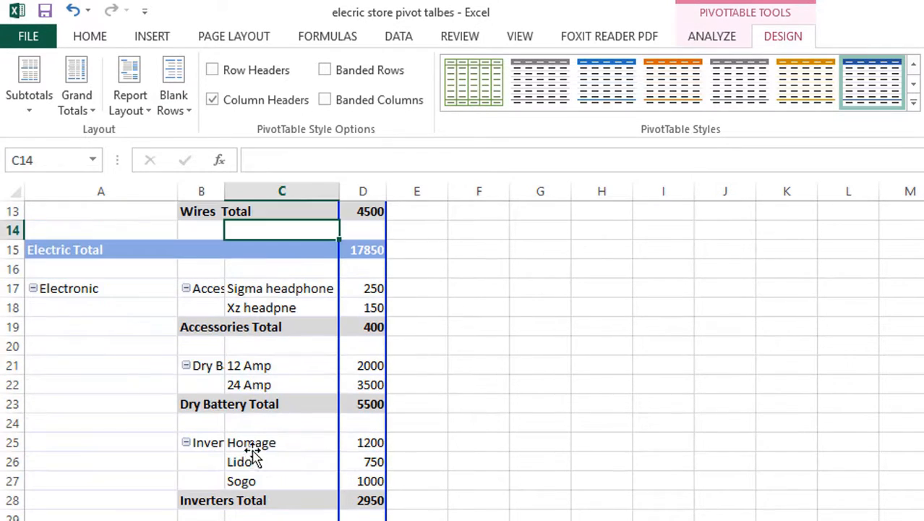
click(201, 346)
scroll(246, 189, up, 4)
Remove the blank line after each item in the pivot table and review the closed-up groups.
click(182, 106)
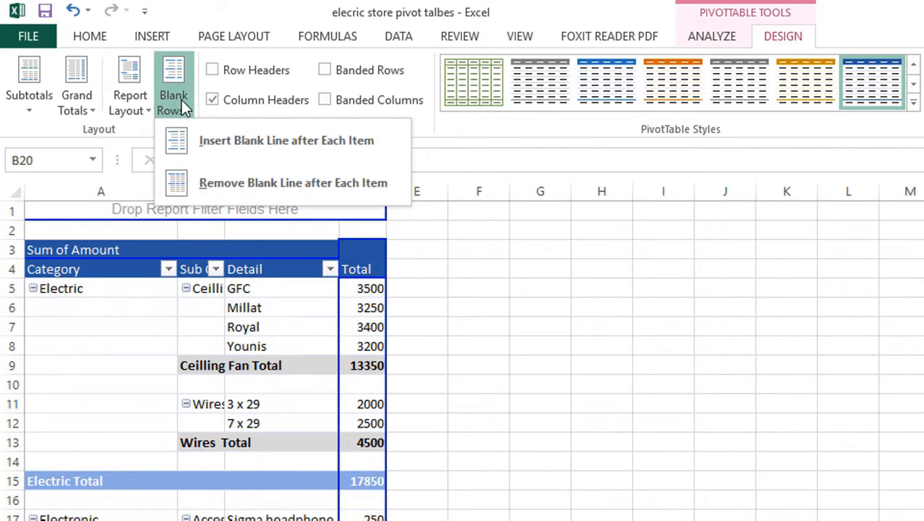
click(221, 182)
click(450, 421)
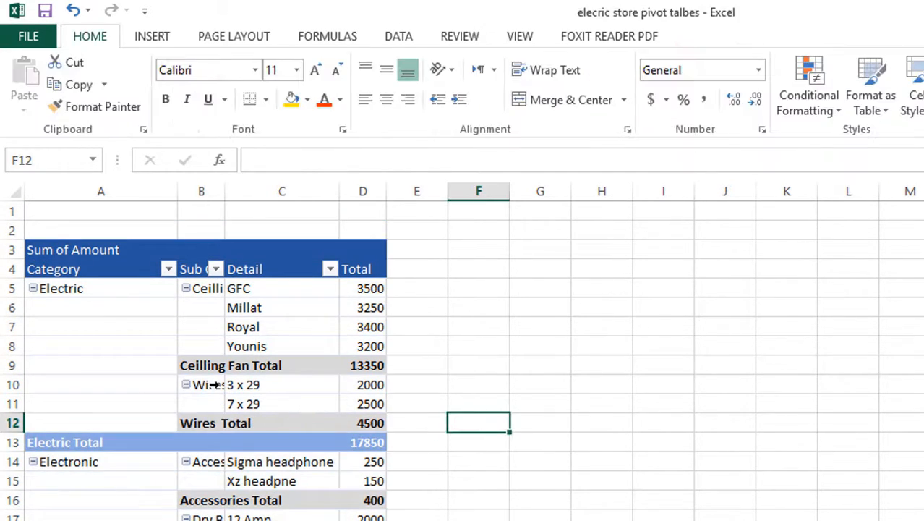
click(281, 403)
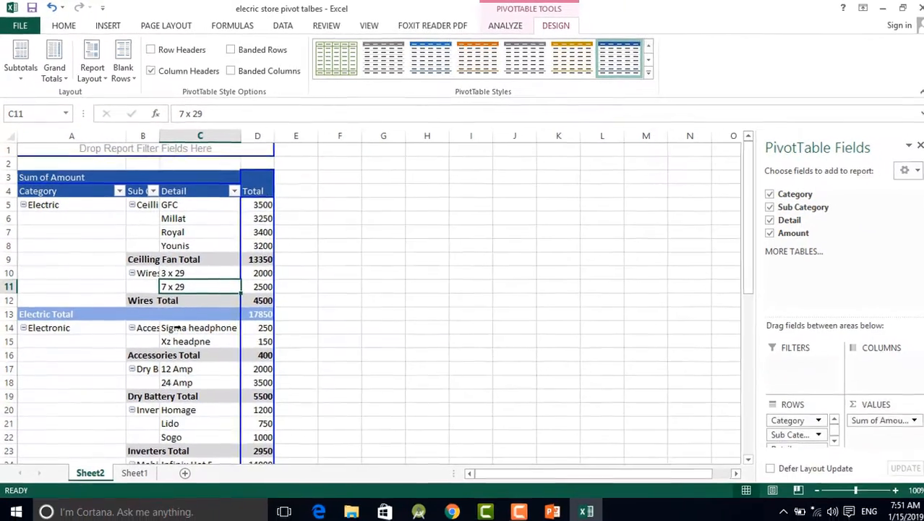
scroll(176, 327, down, 7)
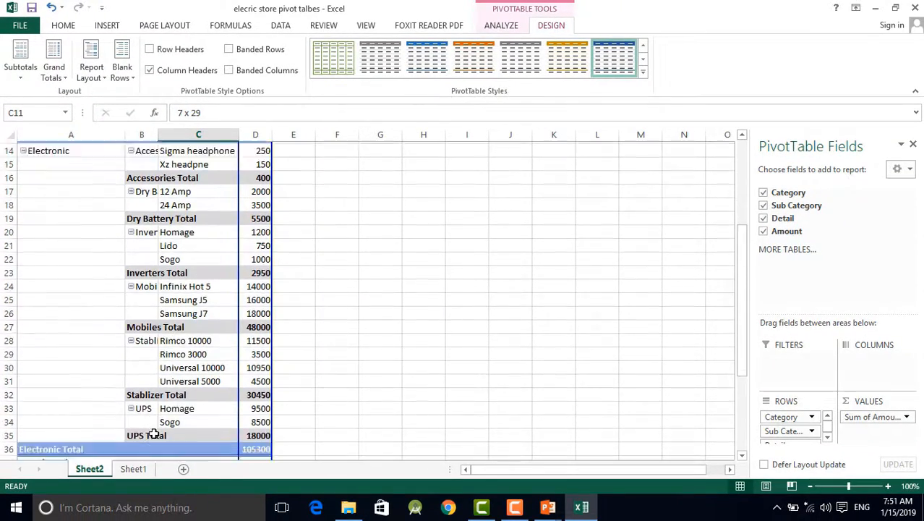
scroll(156, 432, up, 7)
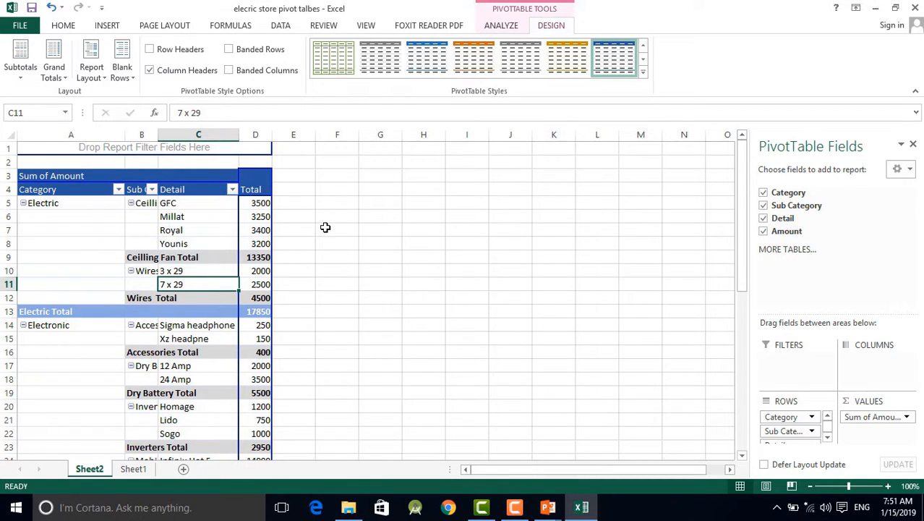
Examine the expand and collapse buttons beside the Category and Sub Category items in the pivot table.
click(97, 254)
click(68, 226)
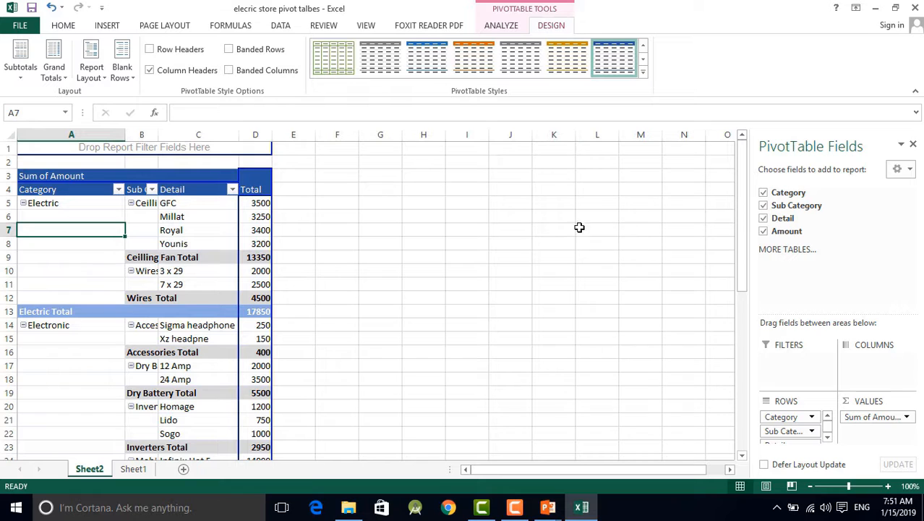
click(501, 26)
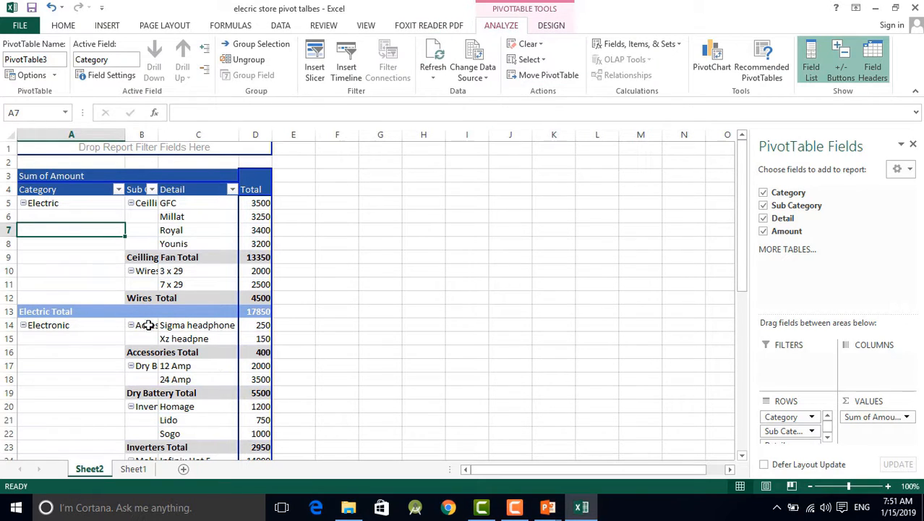
click(196, 230)
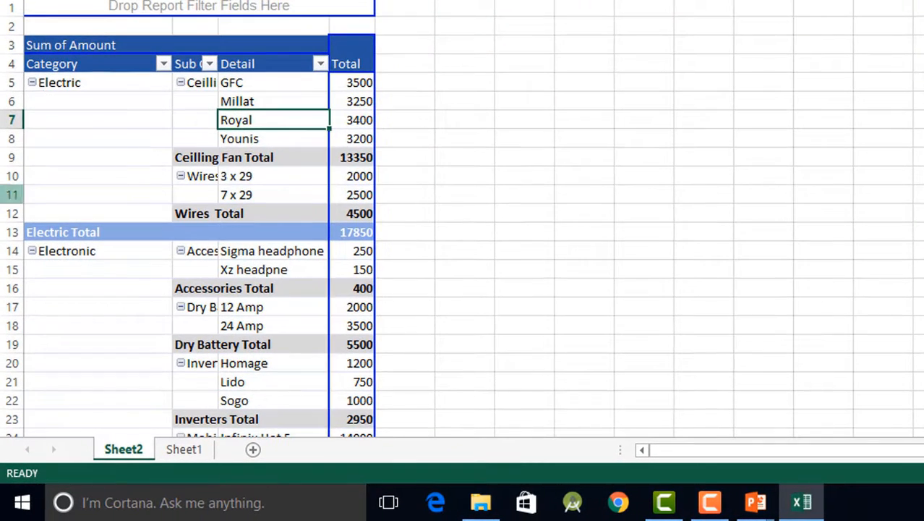
click(78, 76)
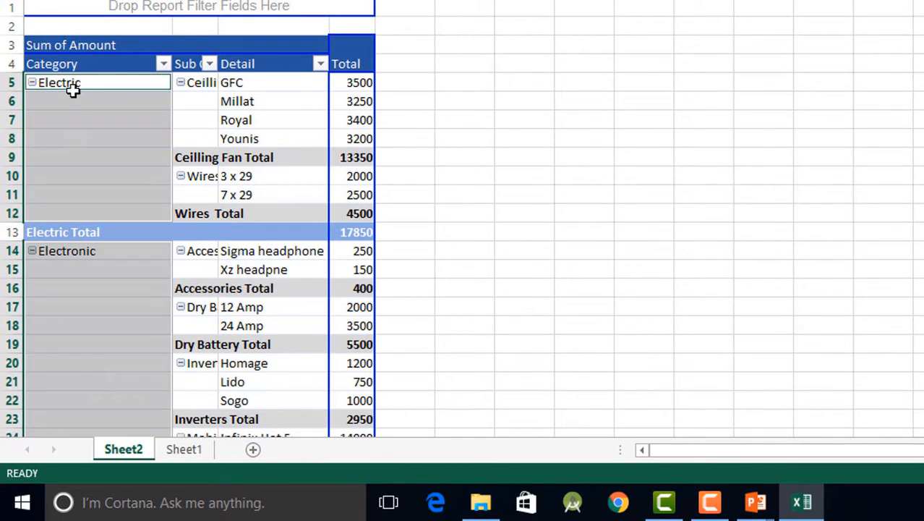
click(181, 82)
click(181, 82)
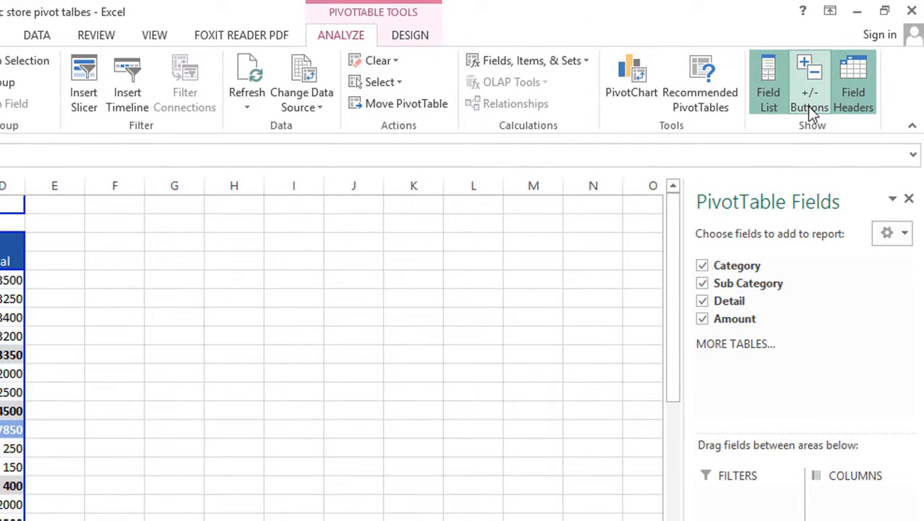
Hide the pivot table's expand and collapse (+/-) buttons and select the Electric category label.
click(815, 87)
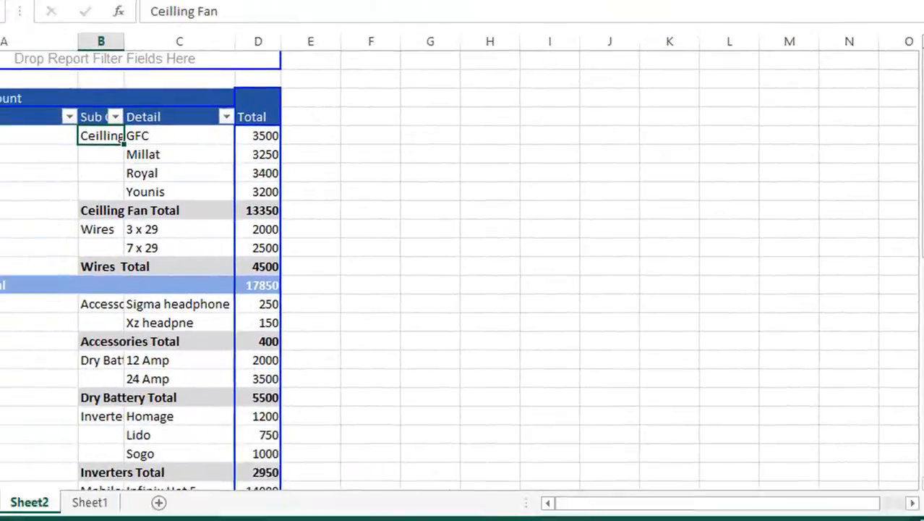
click(7, 140)
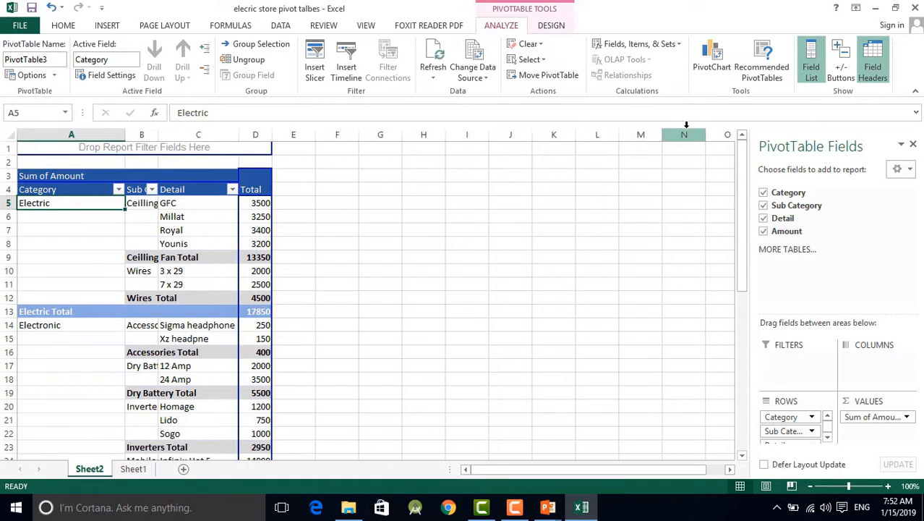
click(841, 69)
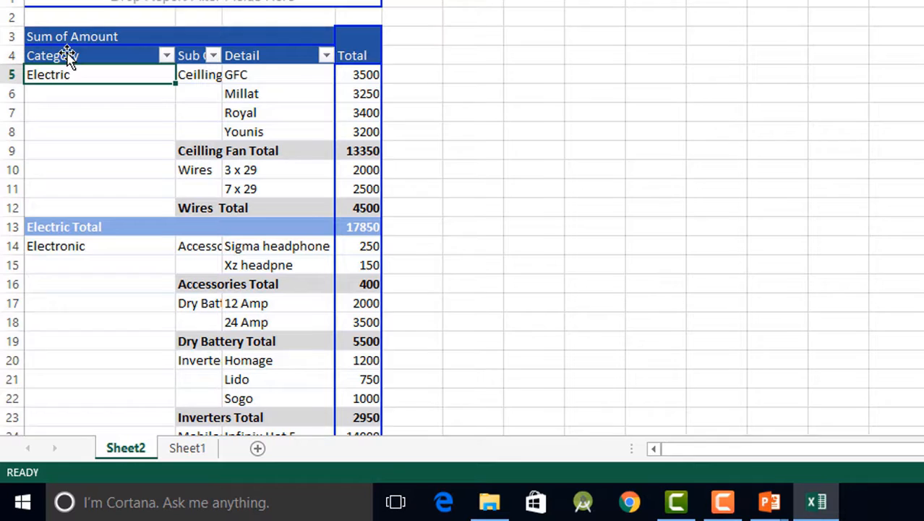
Filter the pivot table's Category field to include only Electric.
click(45, 188)
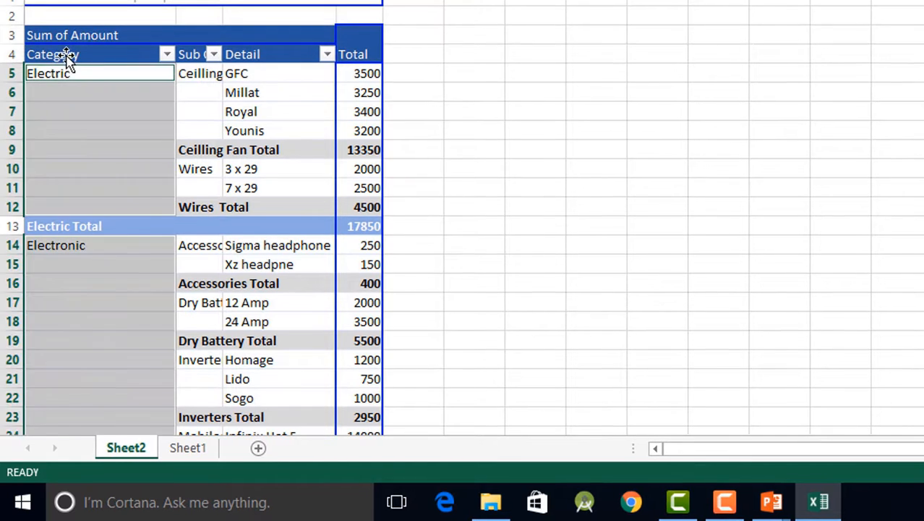
click(65, 58)
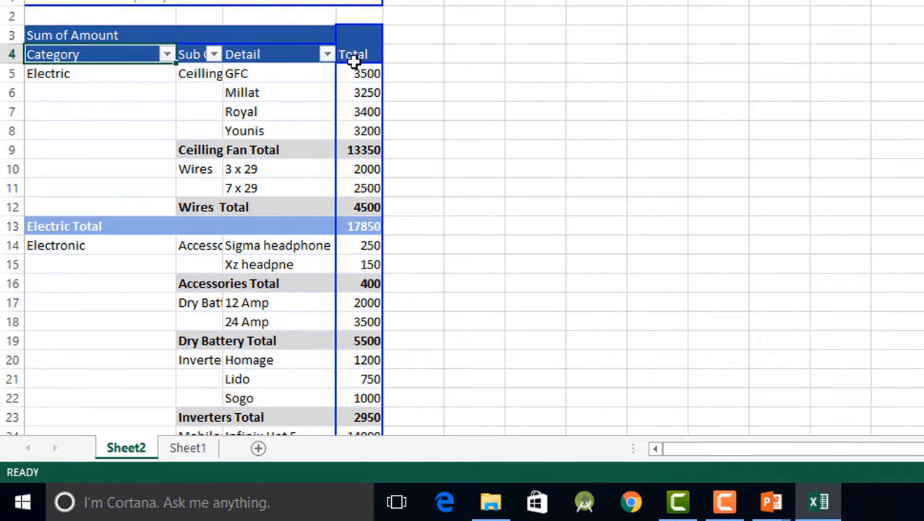
click(167, 55)
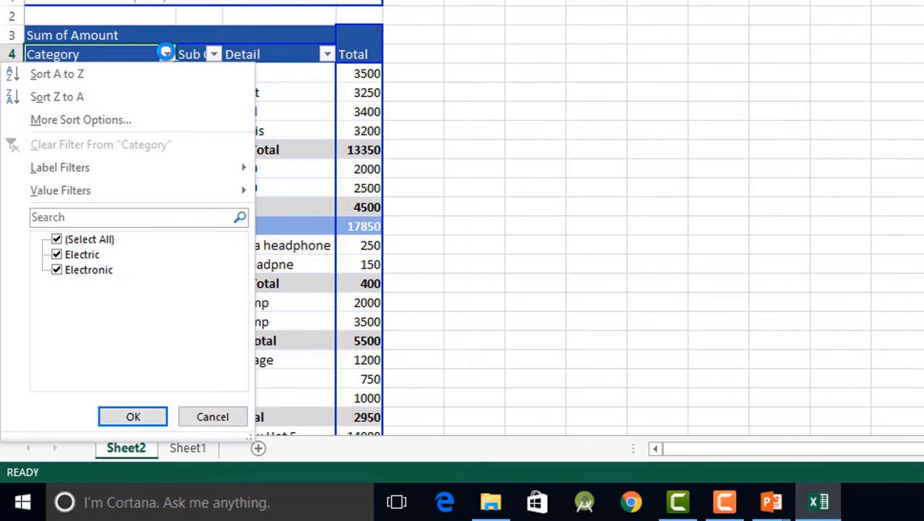
click(58, 239)
click(57, 254)
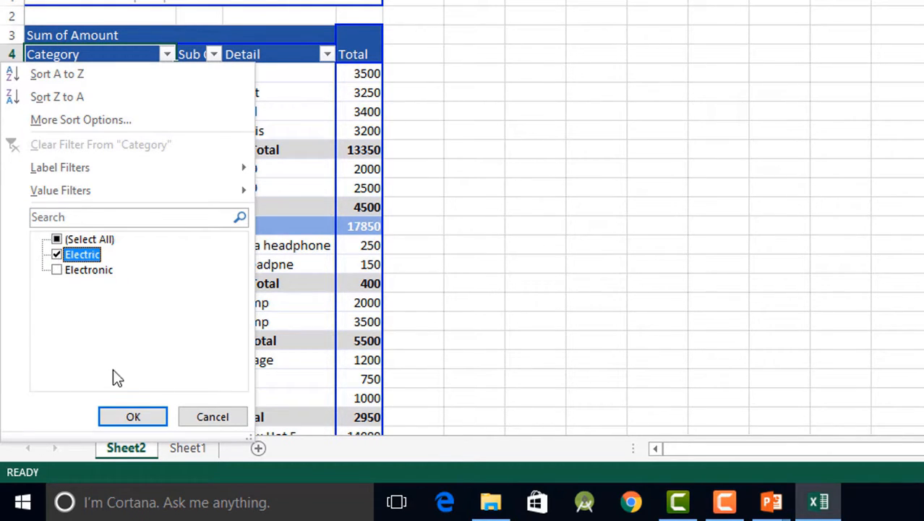
click(133, 417)
click(403, 118)
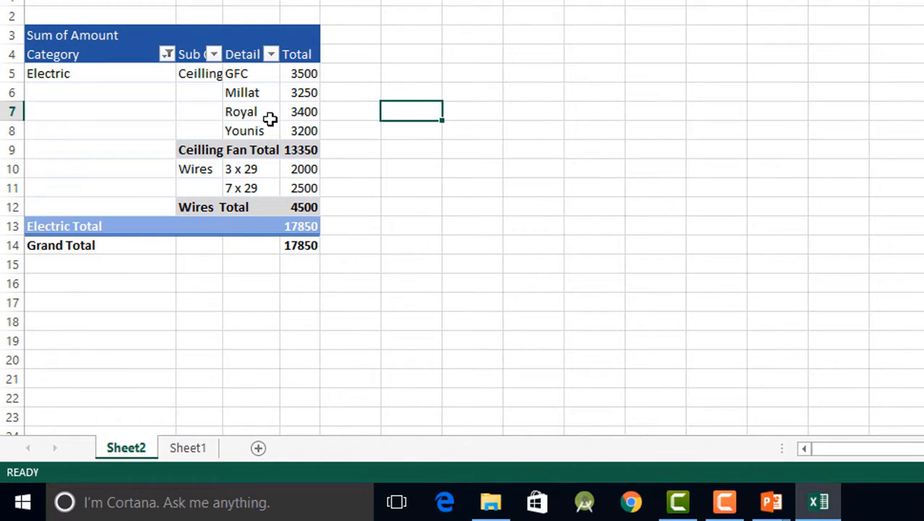
Switch the Category filter to include only Electronic and review the filtered rows down to the grand total.
click(167, 54)
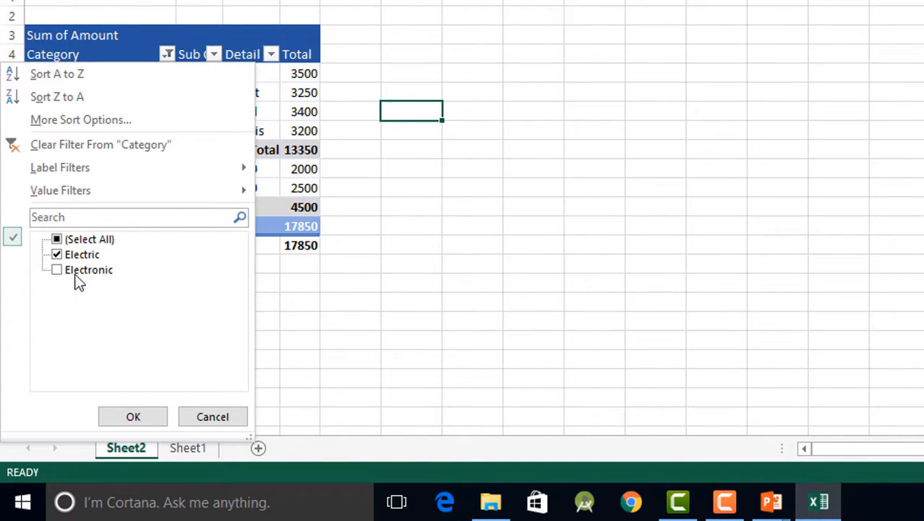
click(57, 254)
click(57, 270)
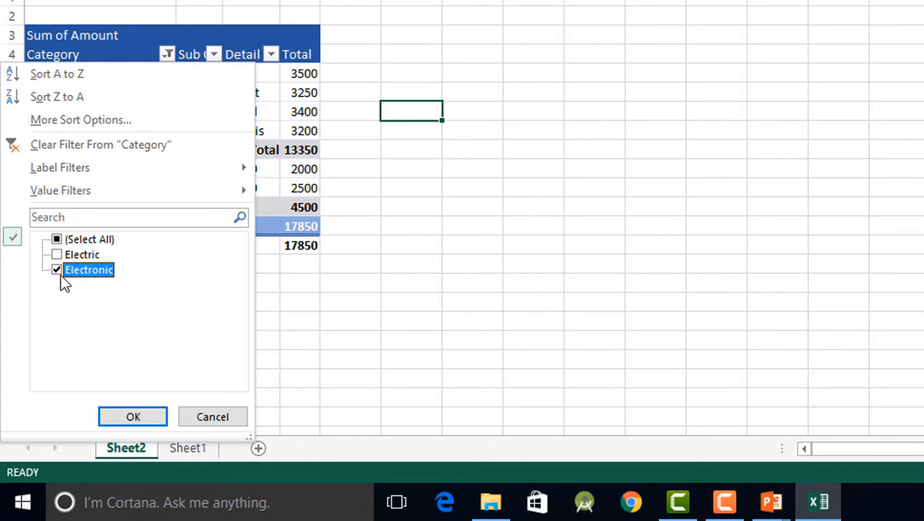
click(129, 419)
scroll(372, 287, down, 5)
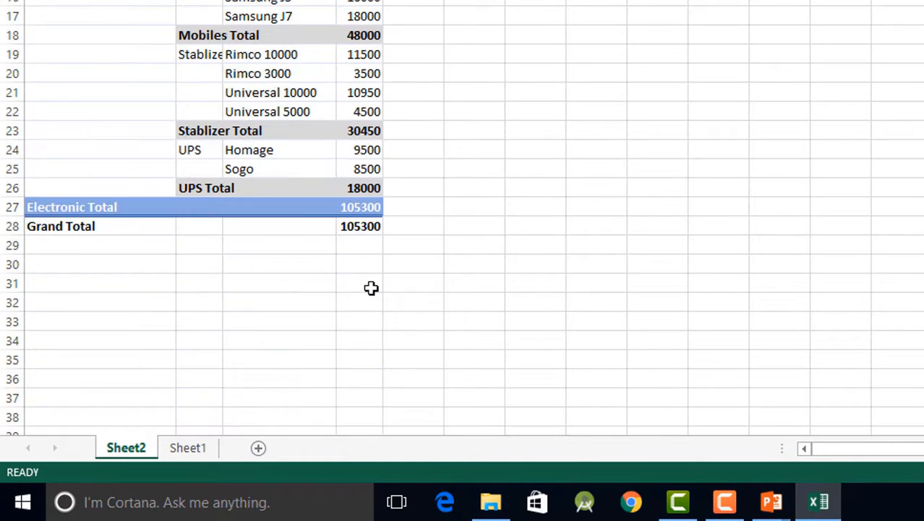
scroll(367, 287, up, 4)
scroll(367, 287, up, 1)
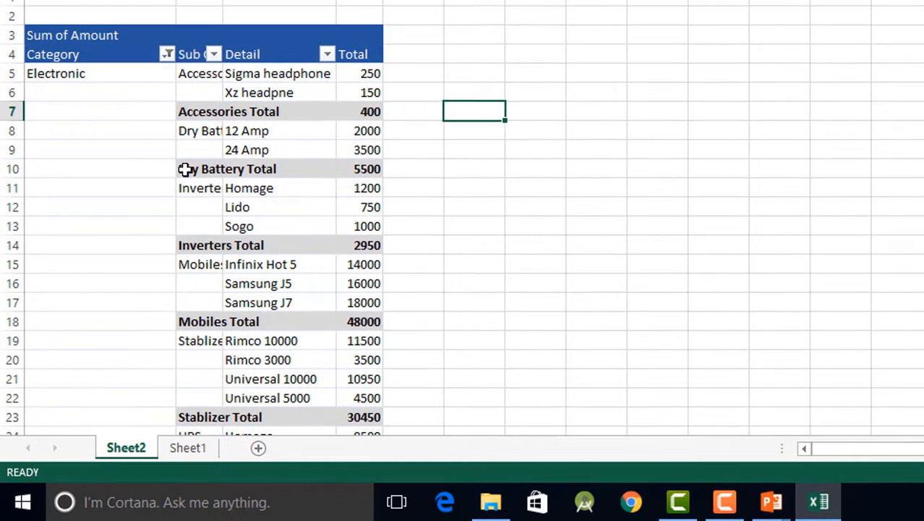
Restore all categories in the pivot table's Category filter.
click(168, 54)
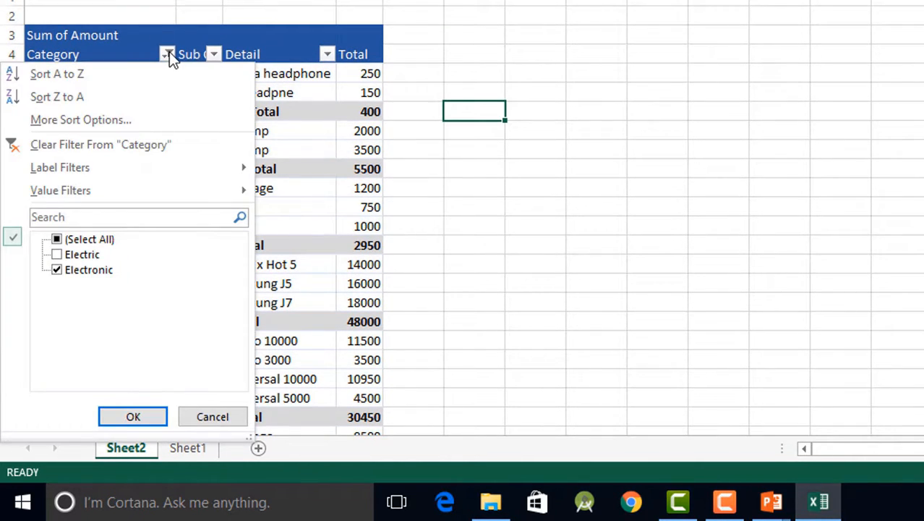
click(57, 239)
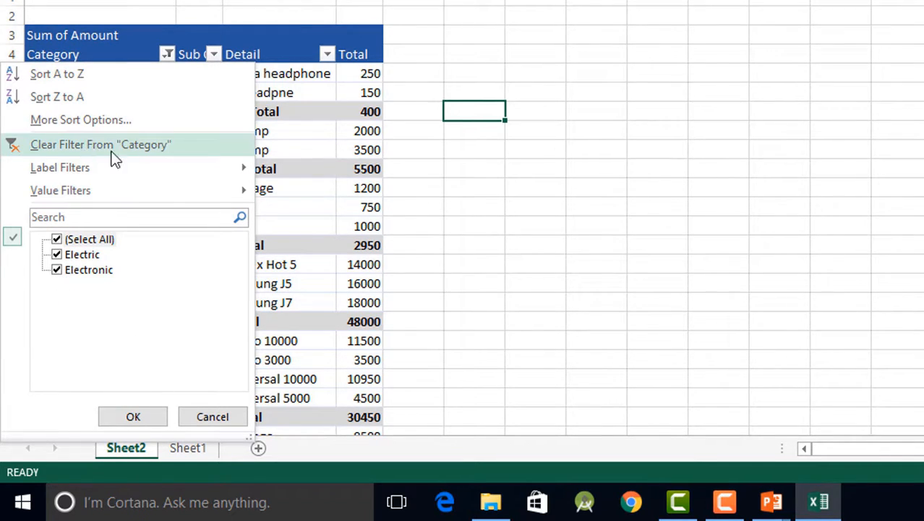
click(134, 417)
Insert a slicer for the Category field of the pivot table.
click(373, 324)
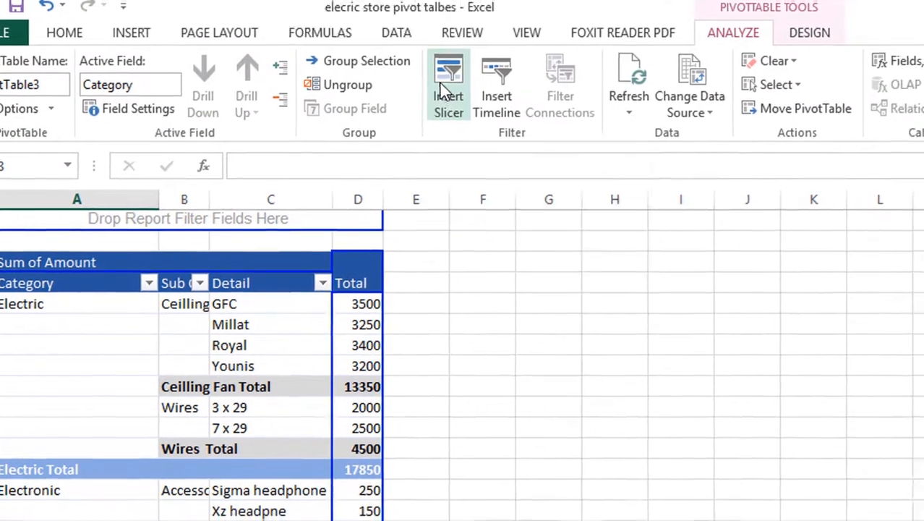
click(482, 92)
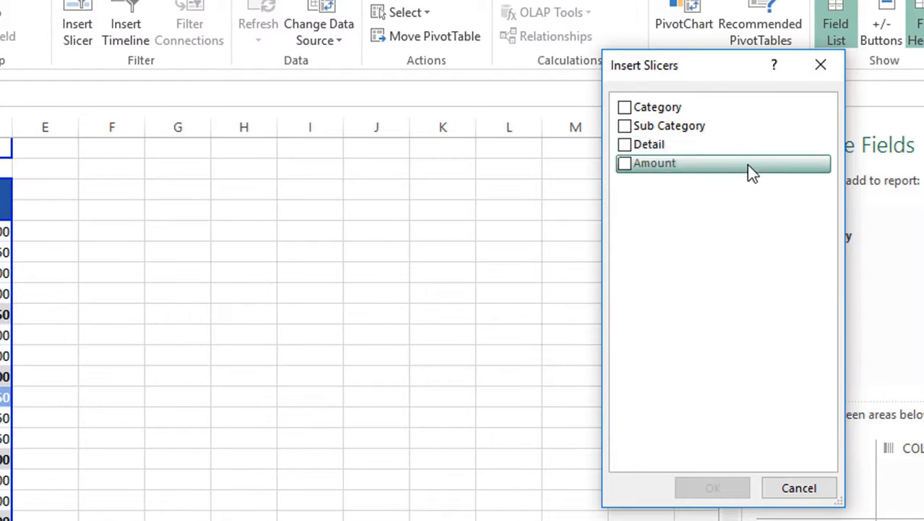
click(625, 110)
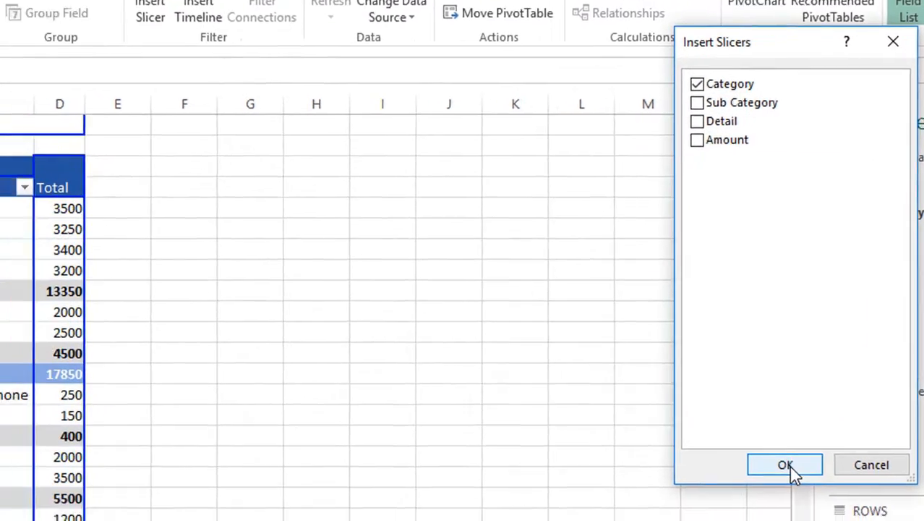
click(791, 467)
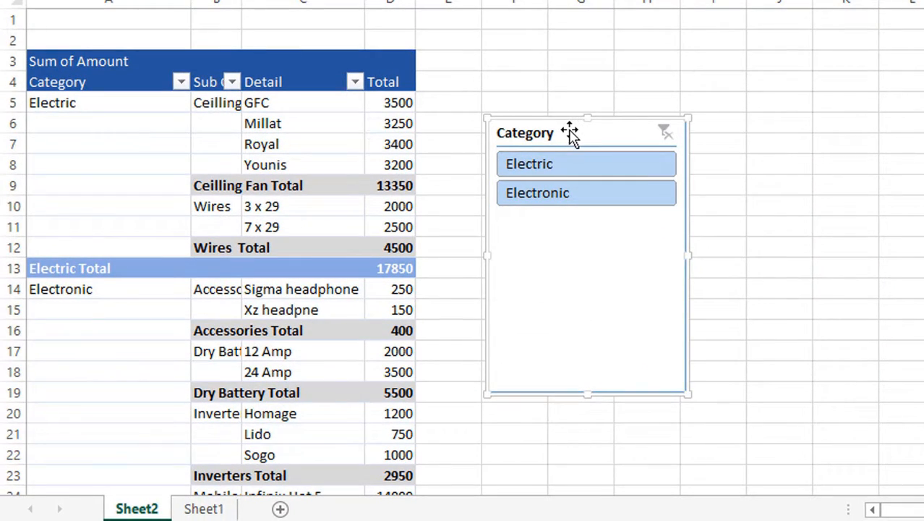
Filter the pivot table to Electric with the Category slicer and reposition the slicer a few columns beside the table.
drag(560, 132, 799, 193)
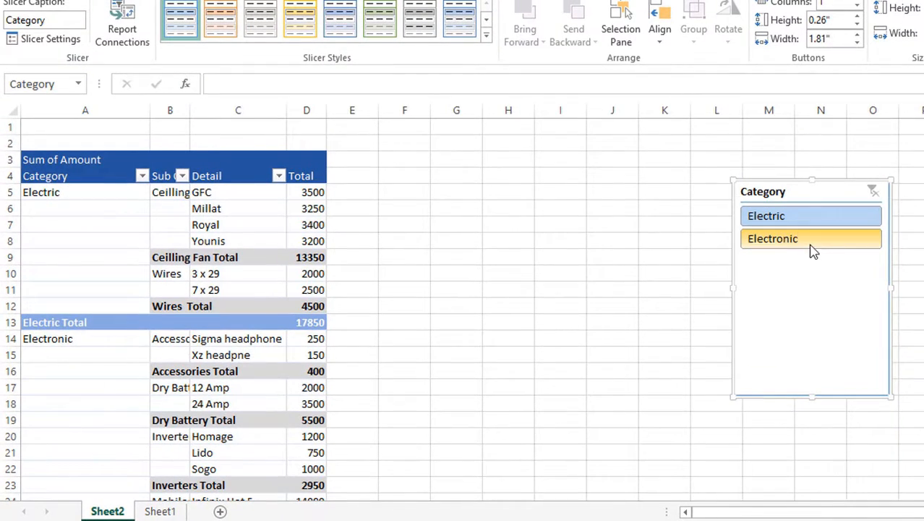
click(801, 219)
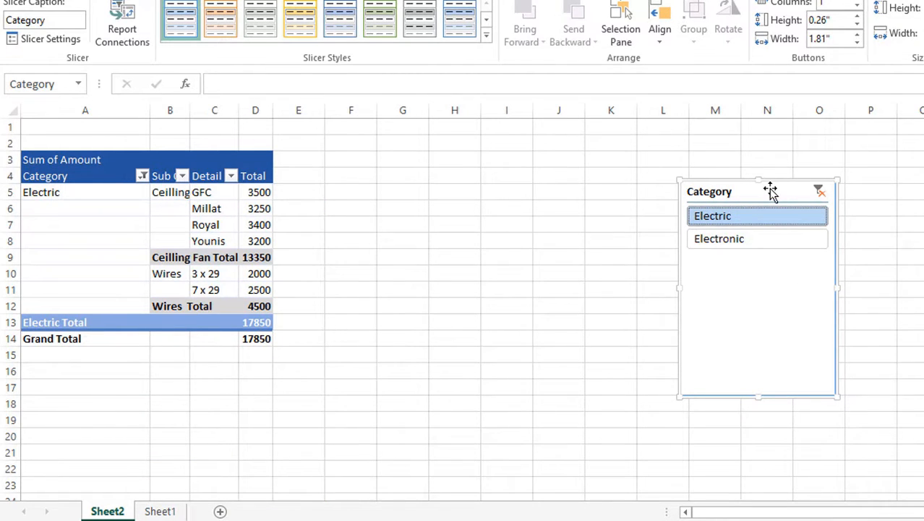
drag(769, 190, 514, 183)
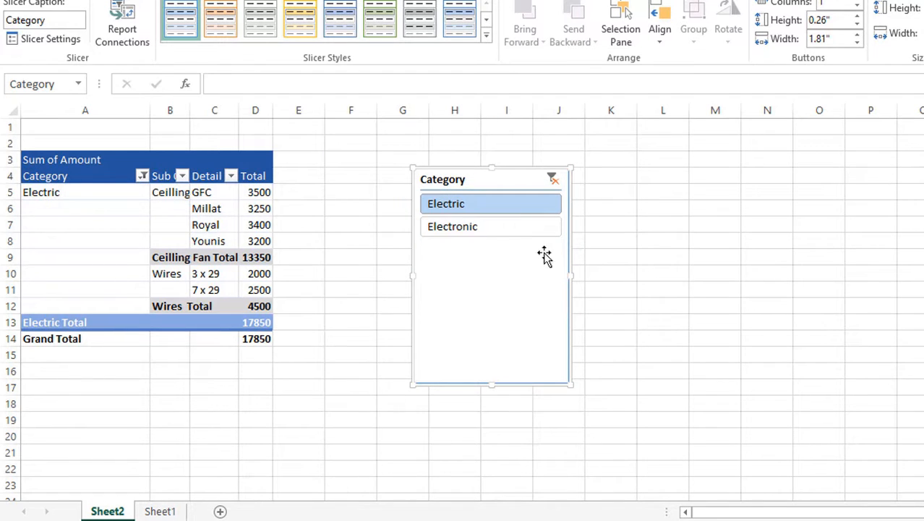
Alternate the Category slicer between Electronic and Electric several times, and clear its filter to include both categories.
click(511, 228)
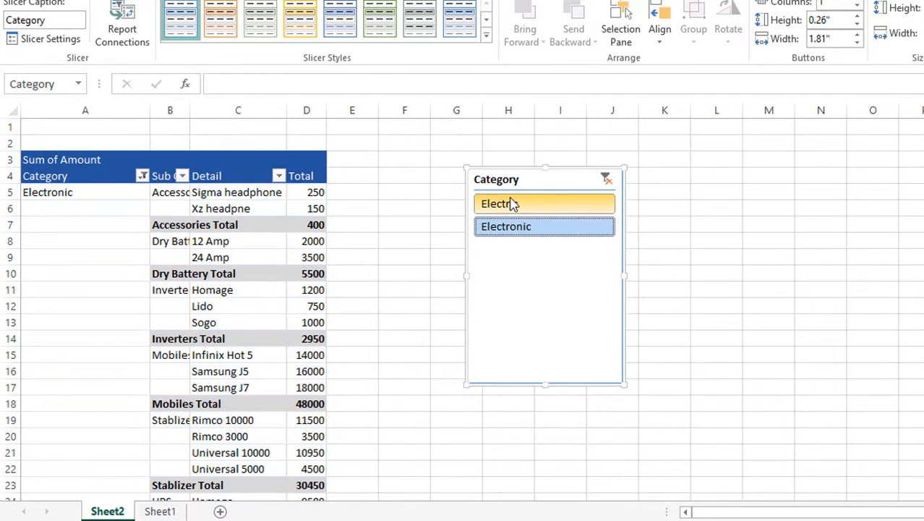
click(512, 205)
click(515, 227)
click(520, 207)
click(530, 227)
click(526, 206)
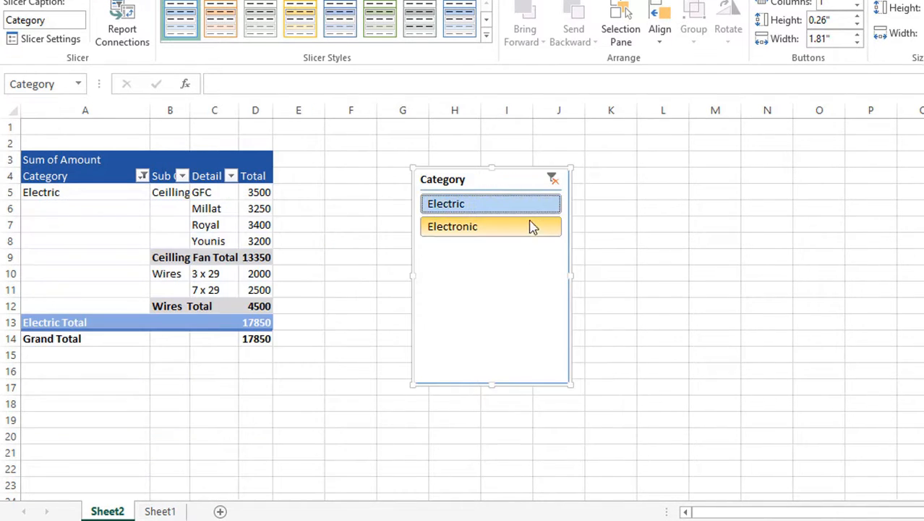
click(533, 227)
click(524, 207)
click(530, 226)
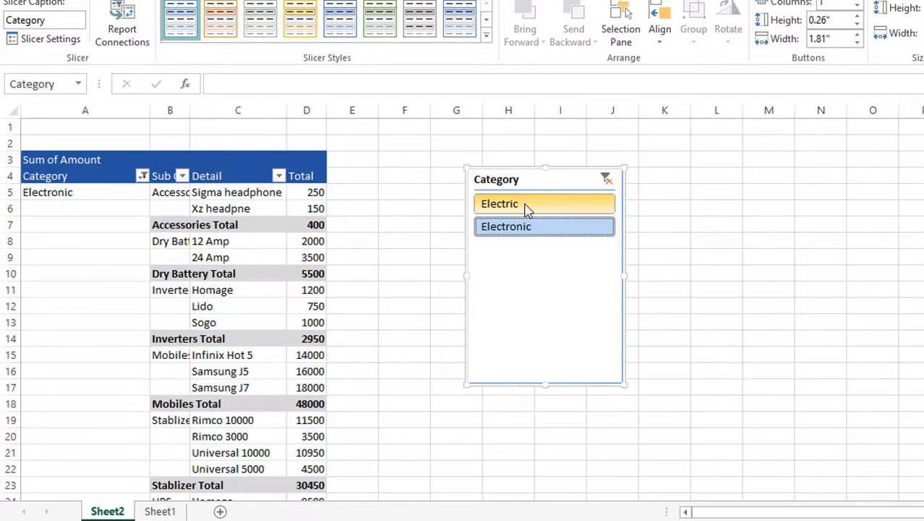
click(526, 207)
click(526, 224)
click(607, 180)
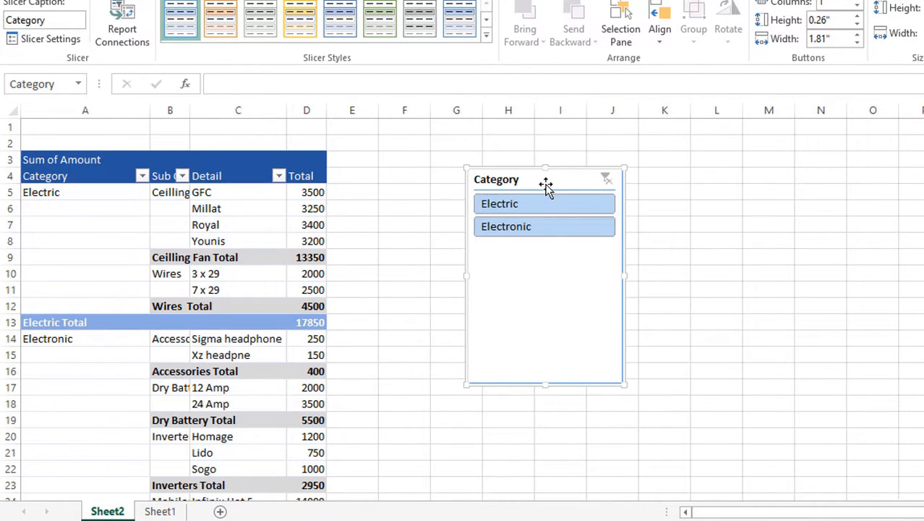
Remove the Category slicer from the pivot table's worksheet.
right_click(544, 180)
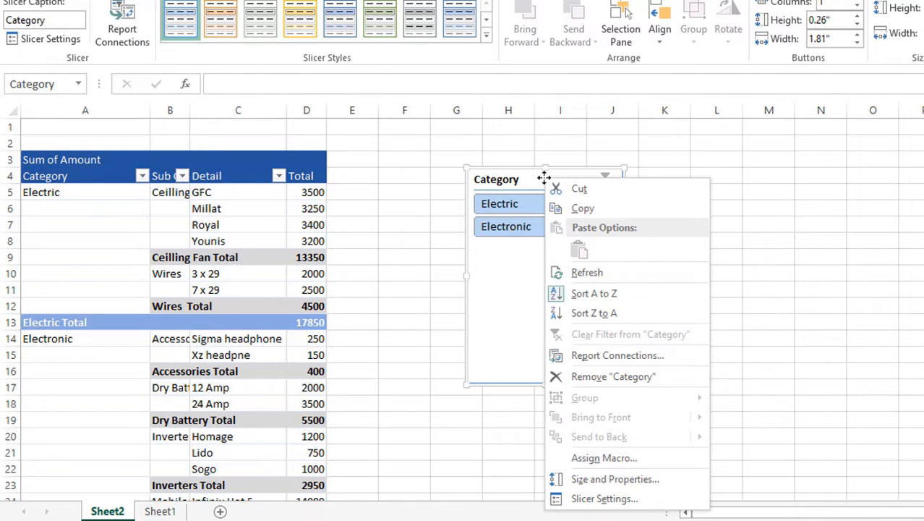
click(606, 378)
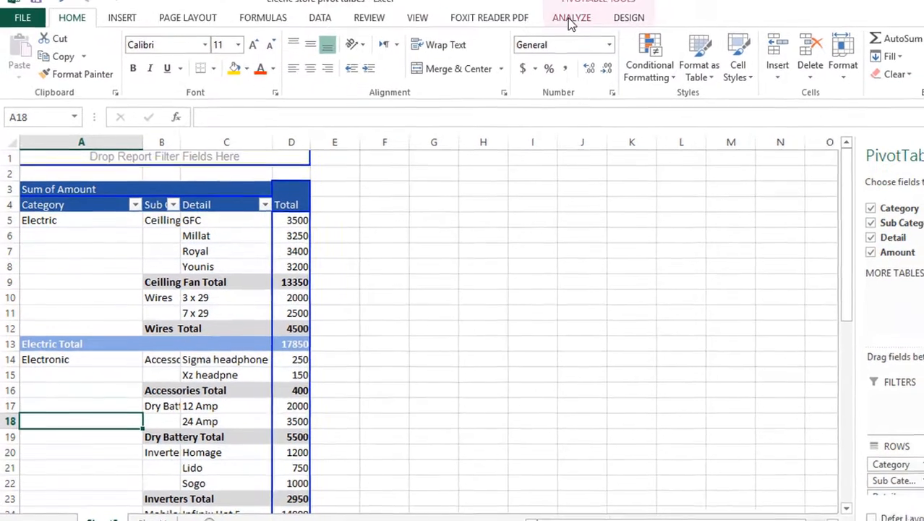
Insert a slicer for the pivot table's Sub Category field and move it a few columns farther from the table.
click(571, 19)
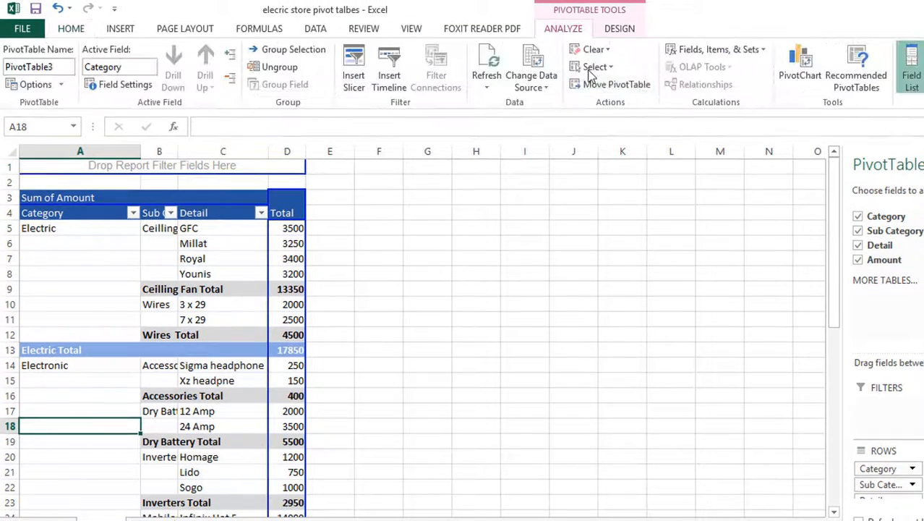
click(353, 69)
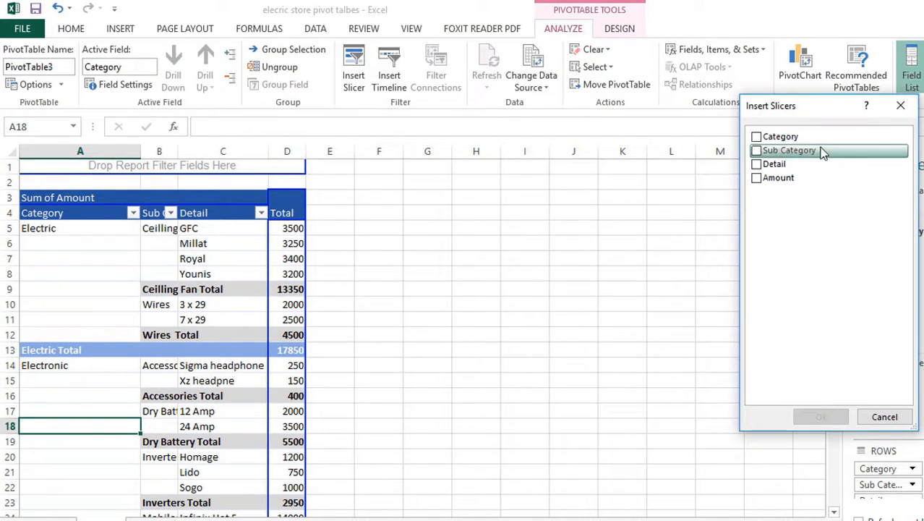
click(757, 151)
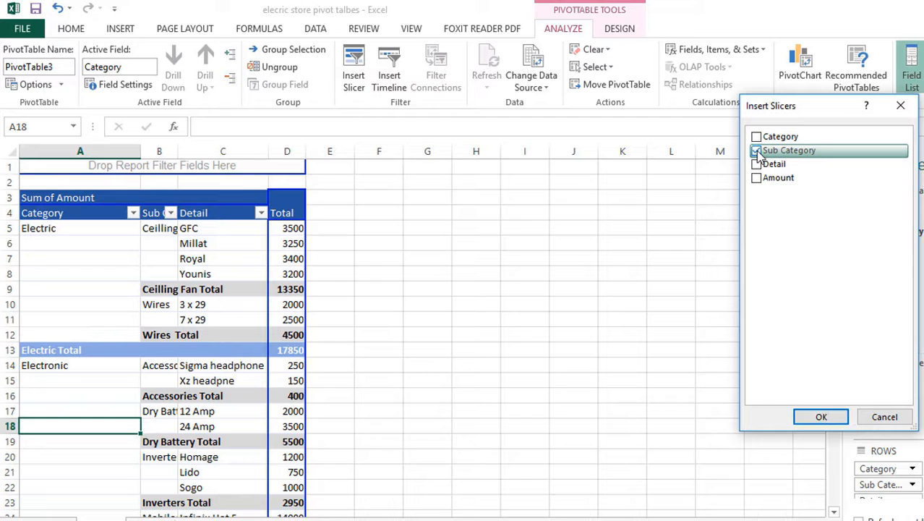
click(820, 417)
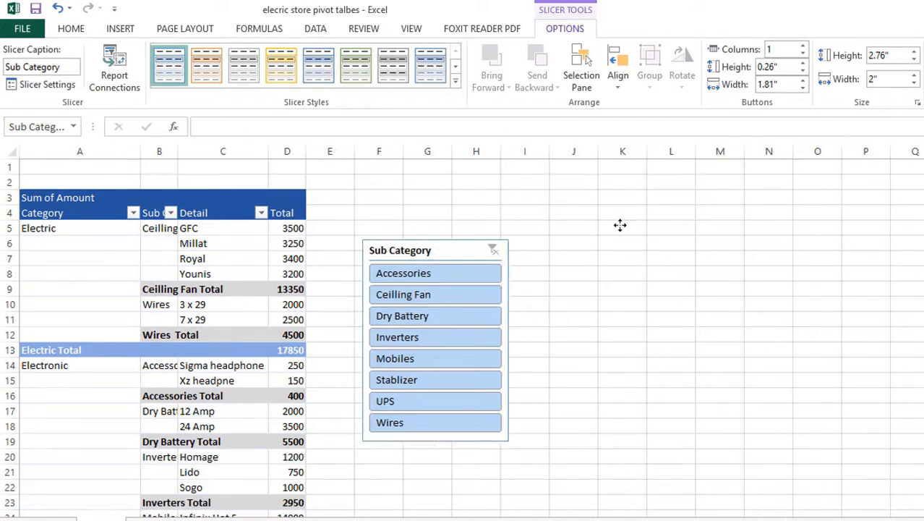
drag(620, 225, 623, 229)
Filter the pivot table by each sub category in turn with the slicer, from Accessories through Wires, and clear the slicer's filter.
click(635, 239)
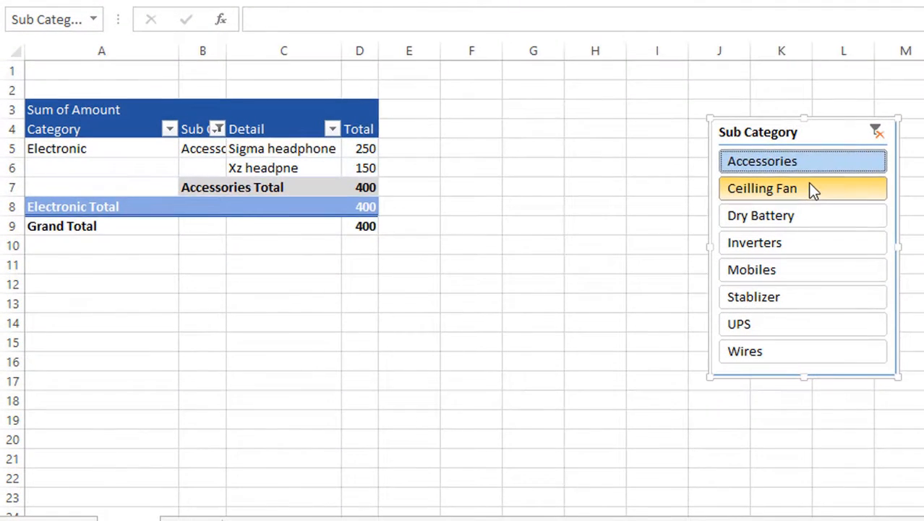
click(763, 205)
click(703, 232)
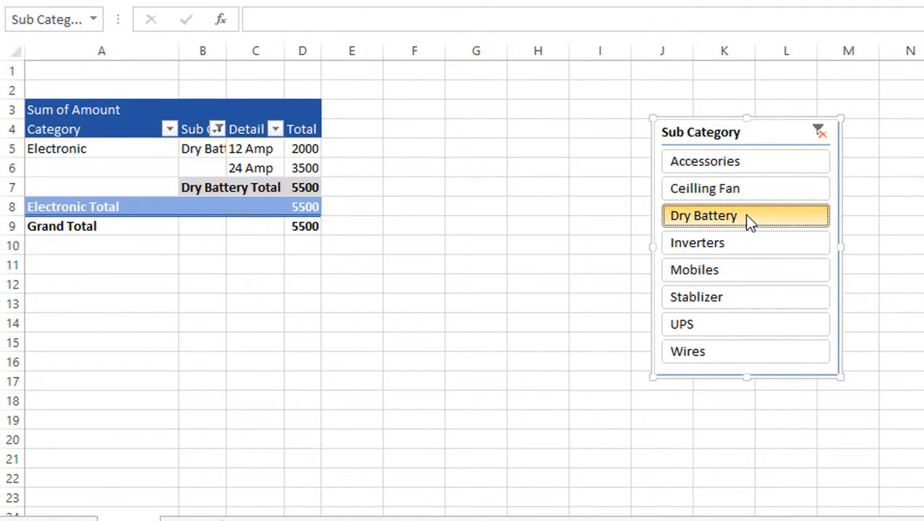
click(727, 247)
click(715, 269)
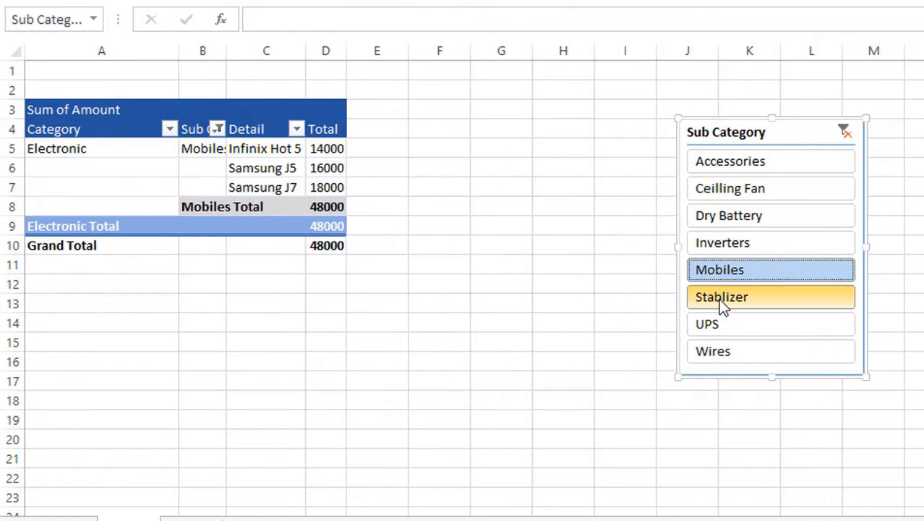
click(720, 298)
click(723, 324)
click(719, 350)
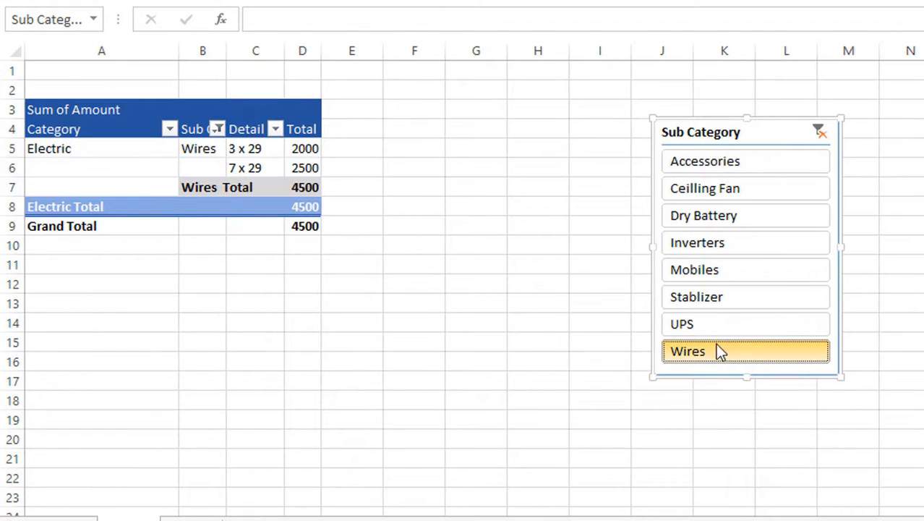
click(818, 134)
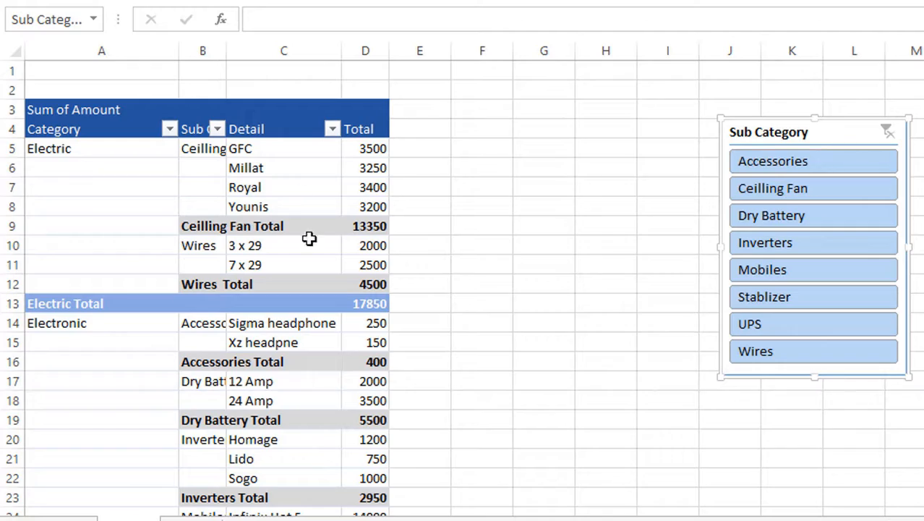
Remove the Sub Category slicer from the worksheet.
right_click(790, 135)
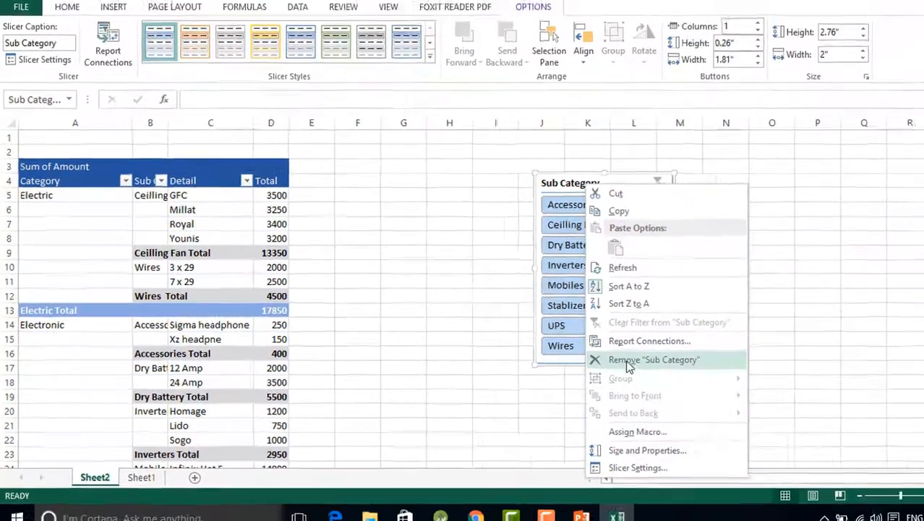
click(868, 370)
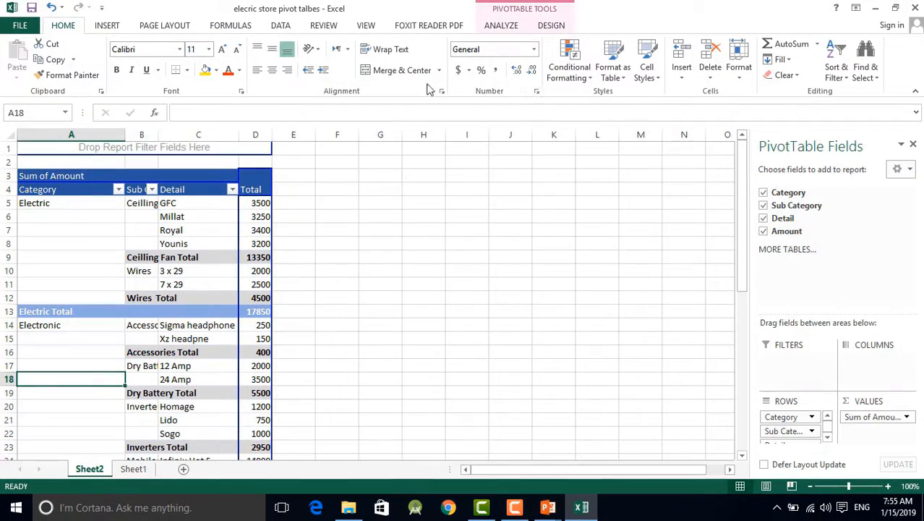
click(499, 27)
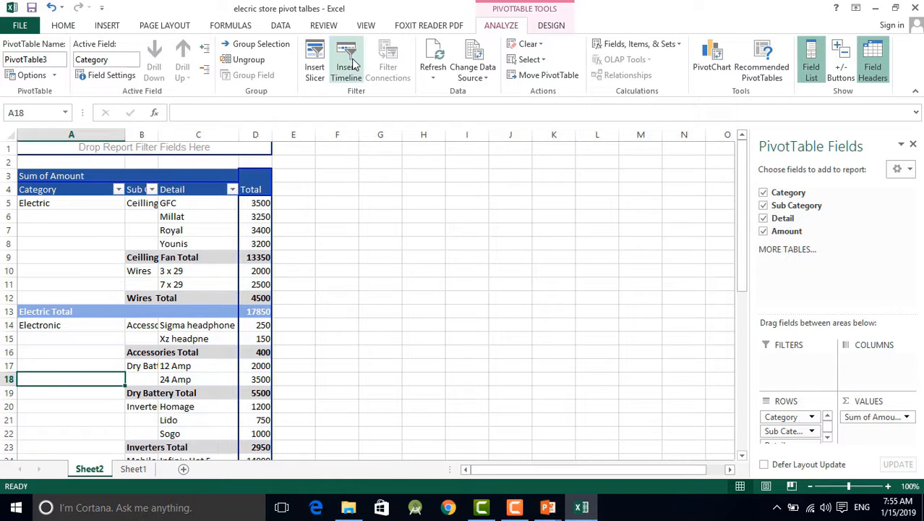
click(315, 61)
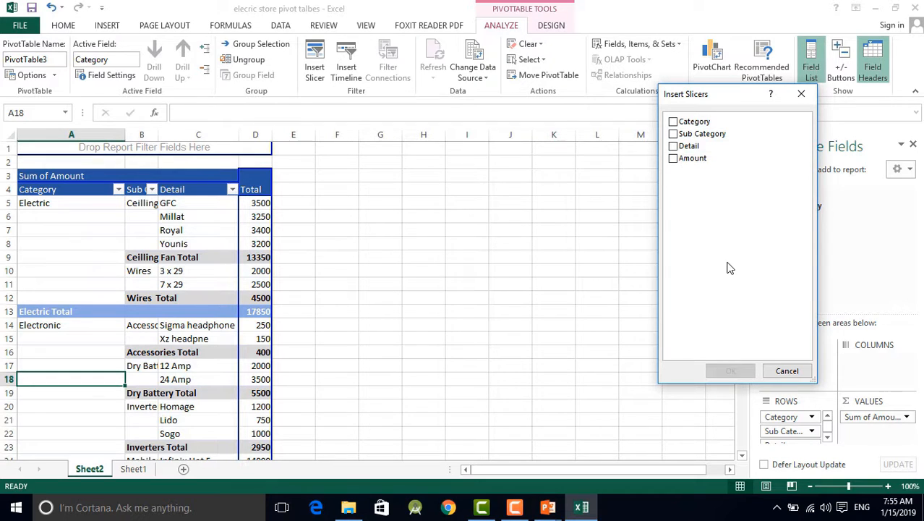
click(794, 371)
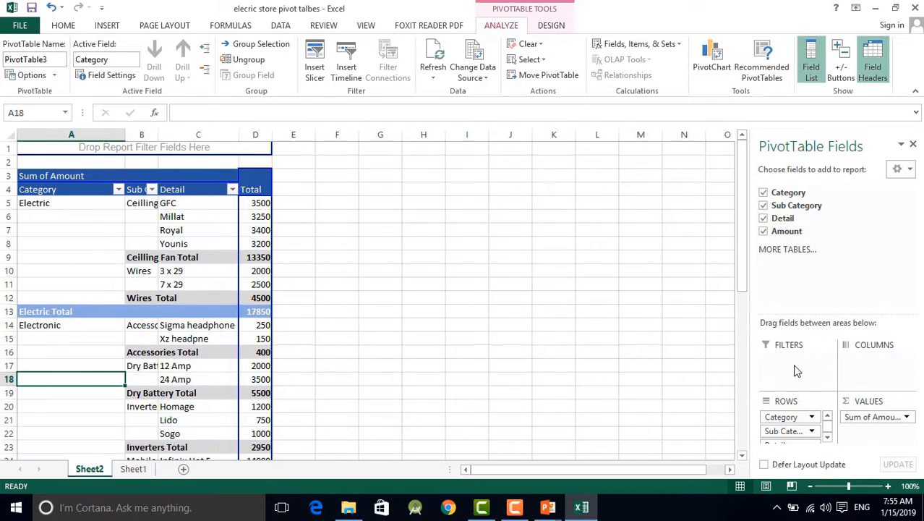